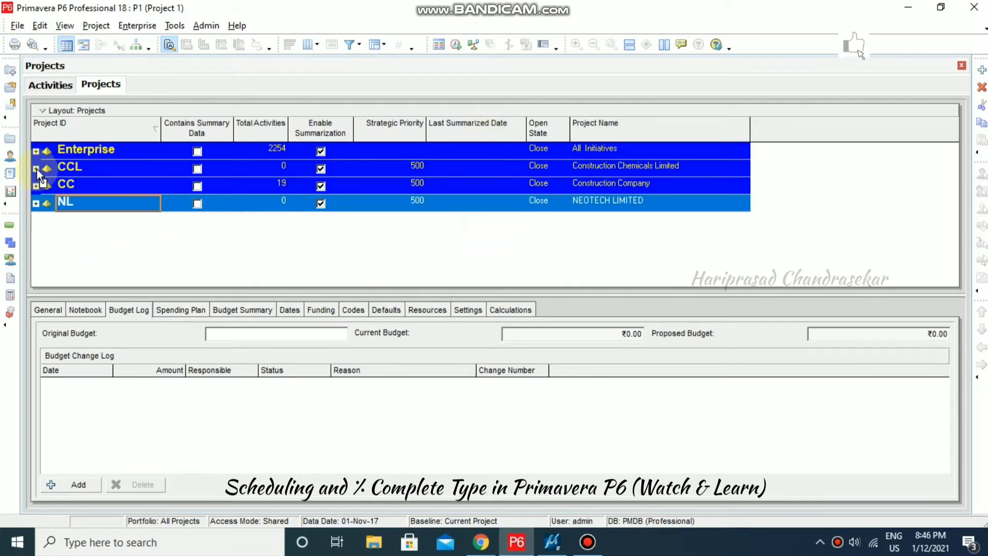
Step: Expand CCL, select the Manufacturing Limited (Ma) node and start a new project under it
click(101, 170)
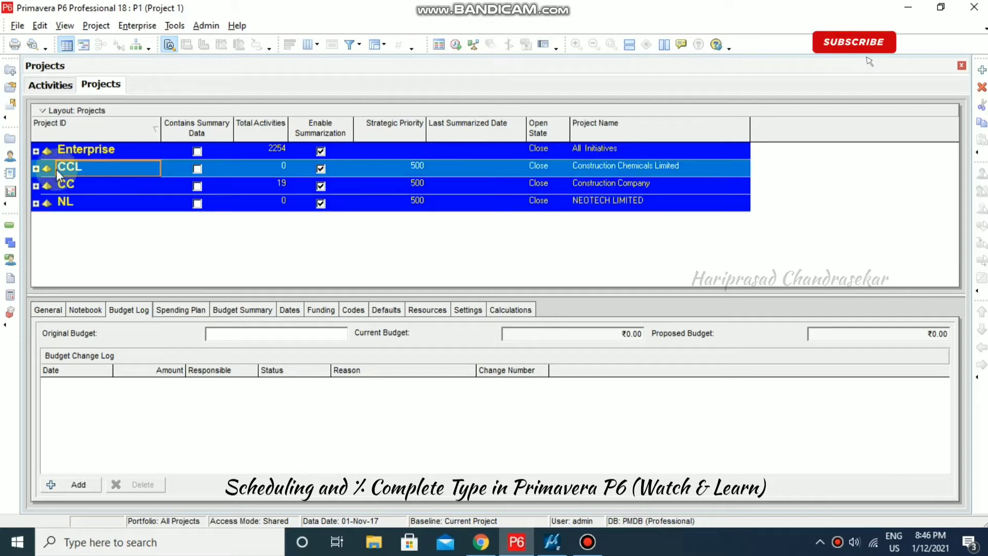
click(36, 169)
click(36, 168)
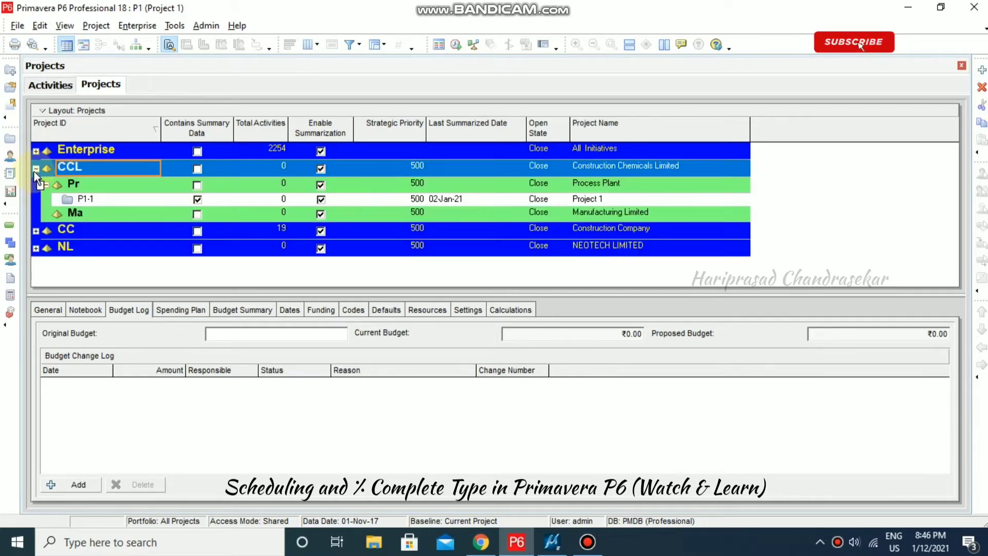
click(96, 214)
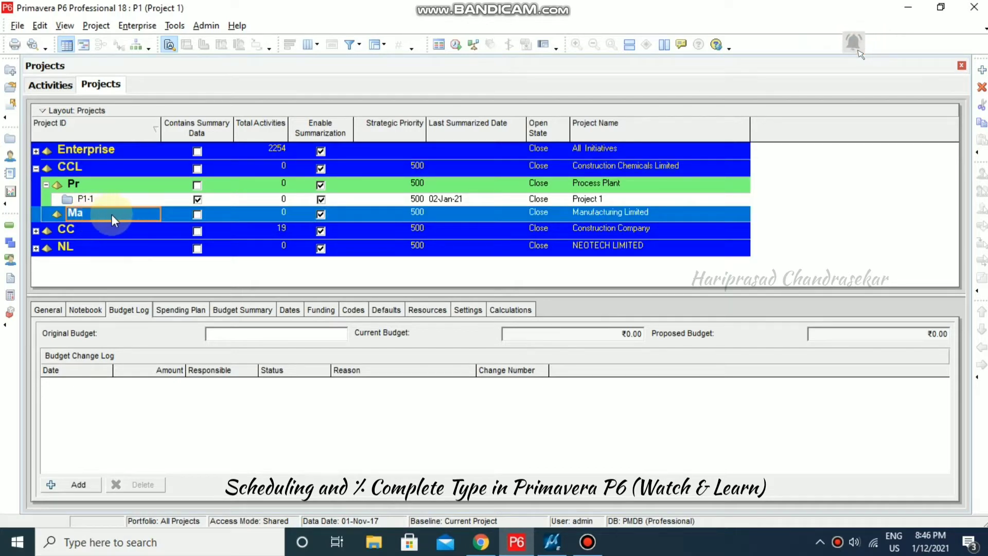
click(982, 70)
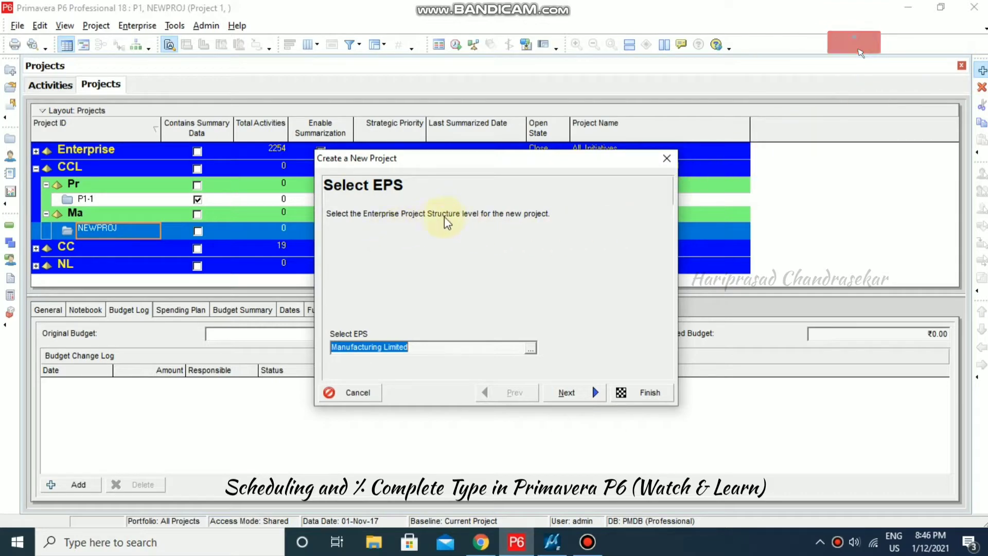
Step: Keep Manufacturing Limited as the EPS and set Project ID 1001 and name Project A
click(531, 350)
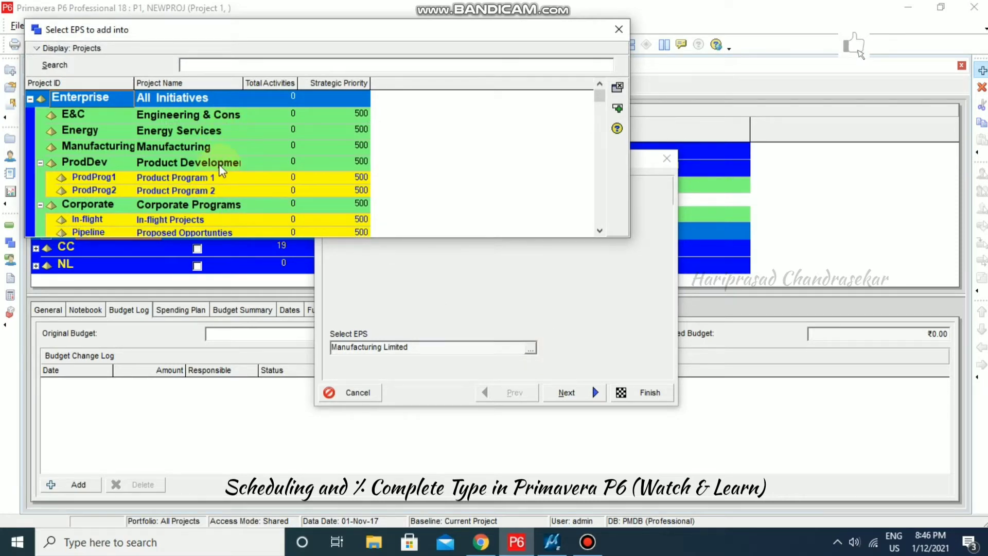
click(619, 31)
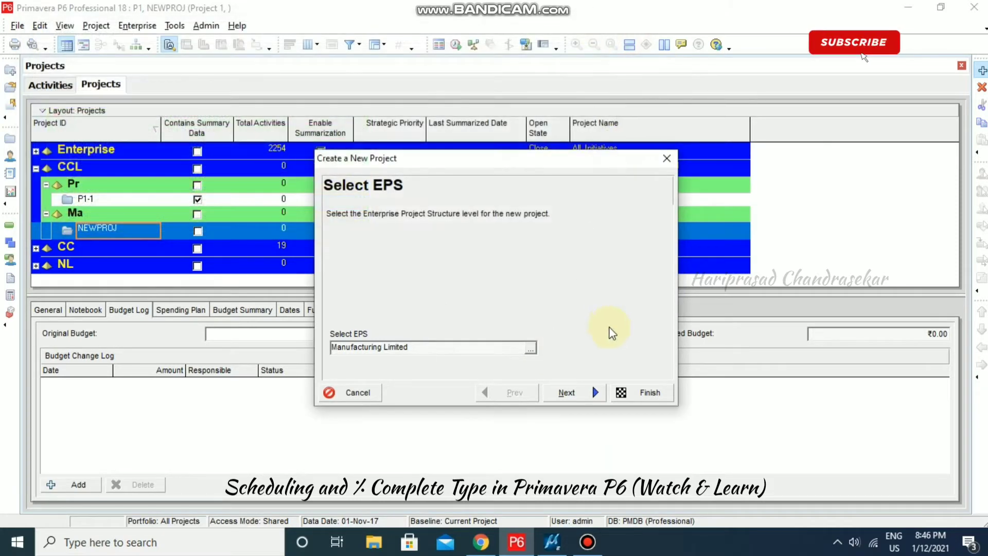
click(587, 395)
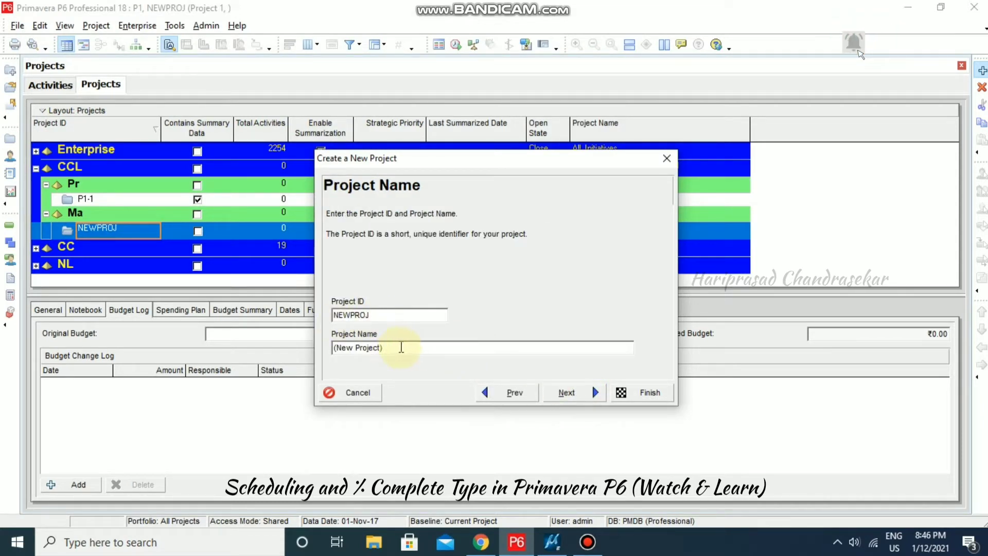
drag(386, 315, 308, 315)
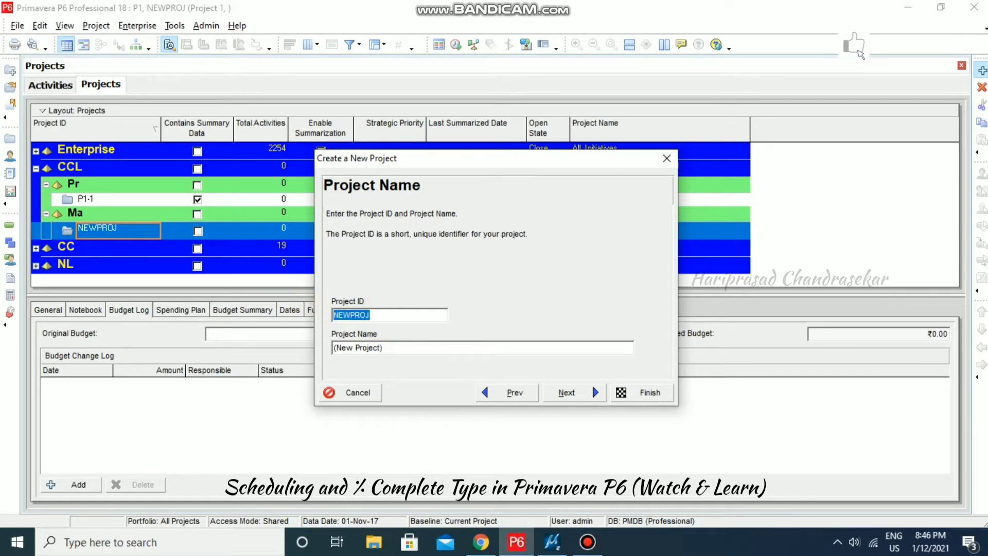
drag(393, 349, 283, 365)
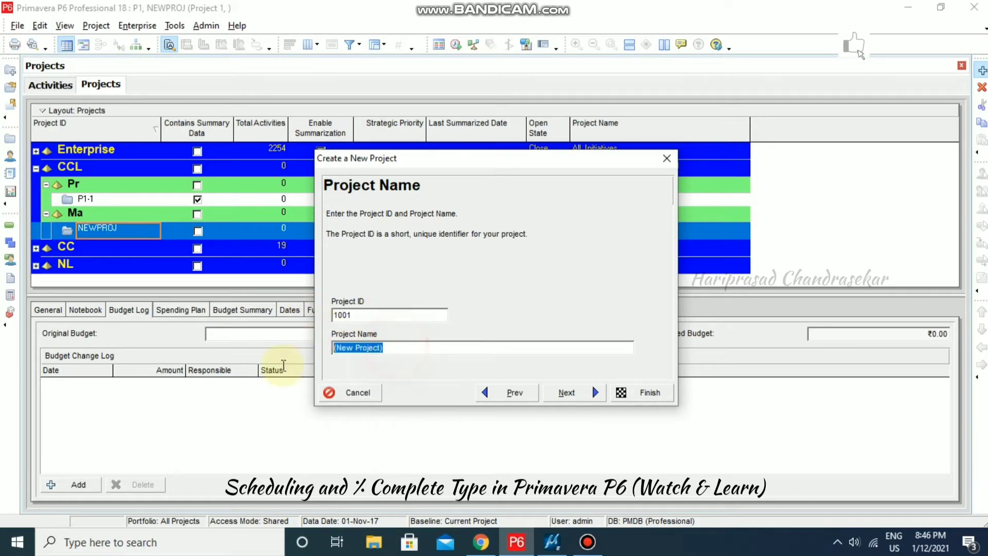
text(Pro)
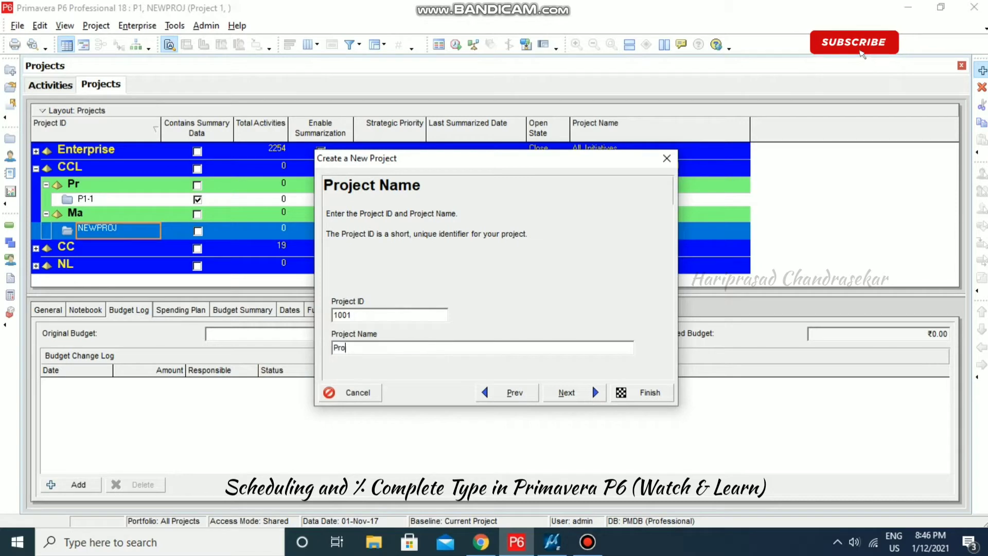
text(ject A)
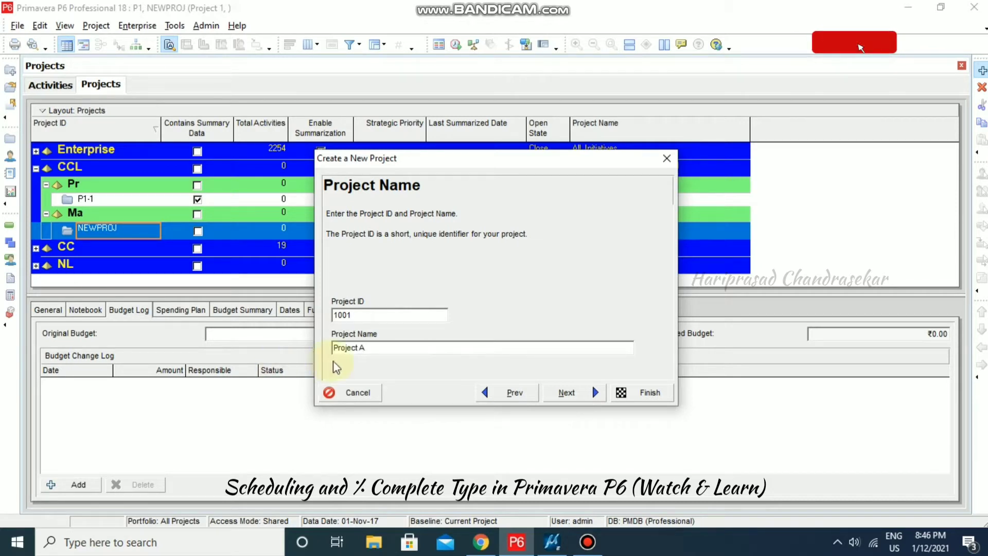
click(571, 393)
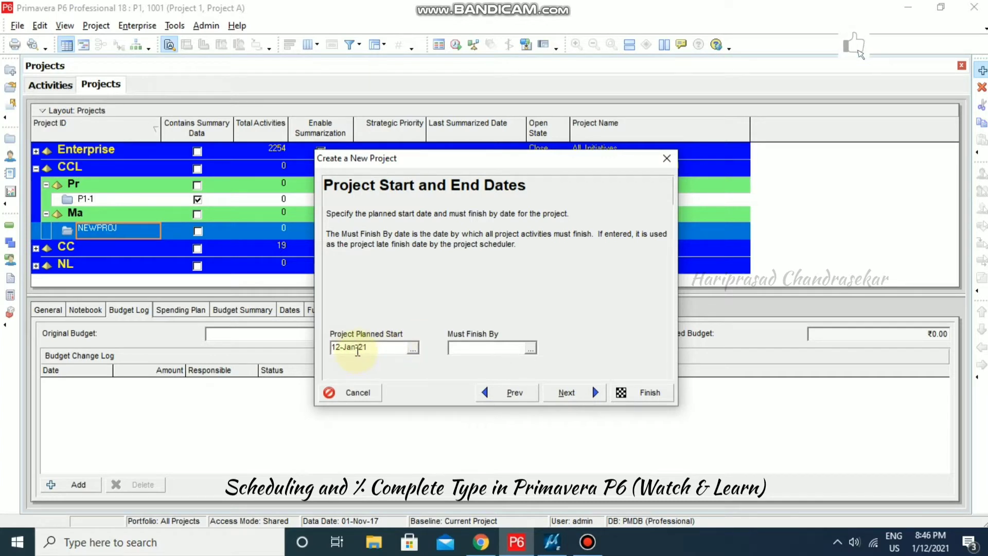
Step: Set the project's planned start to 01-Feb-21 from the calendar
click(413, 350)
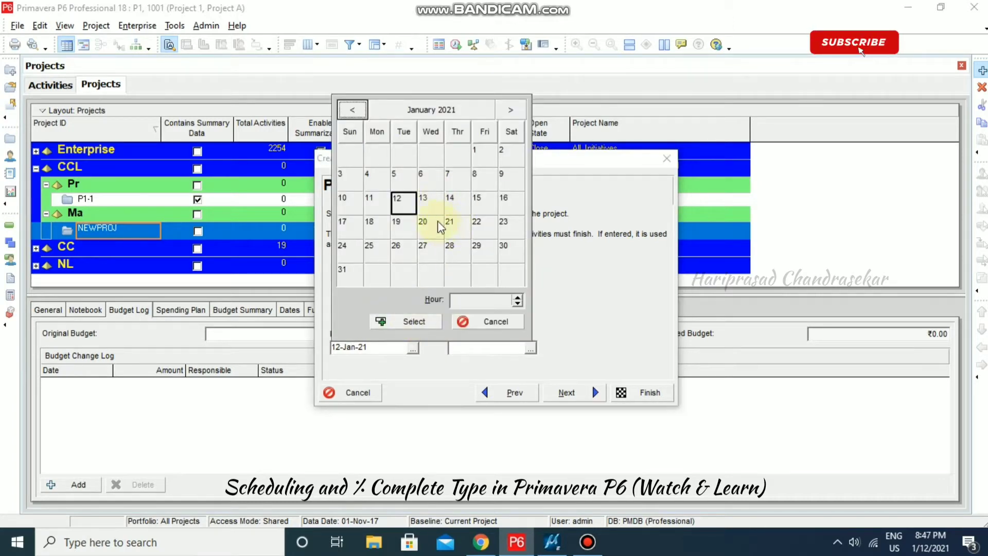
click(511, 110)
click(376, 154)
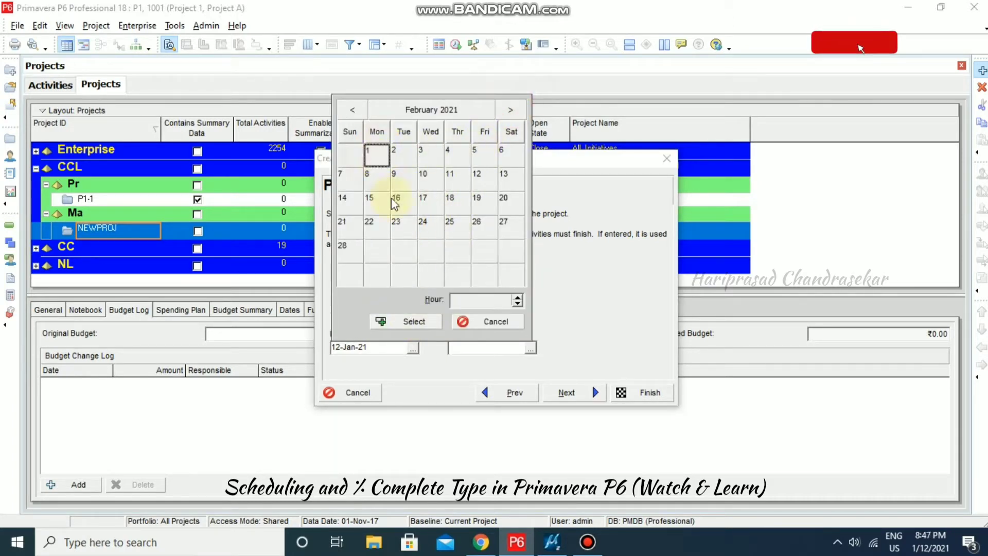
click(414, 322)
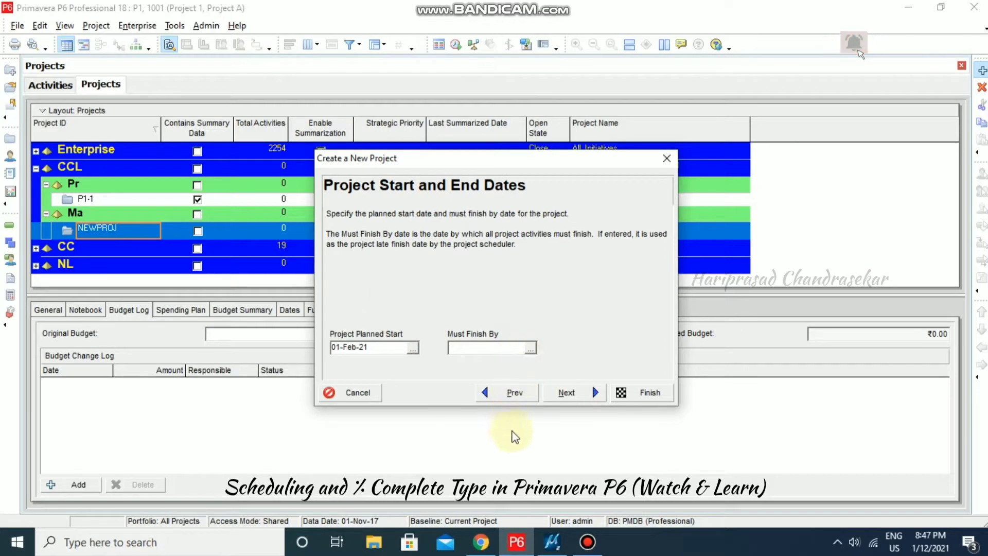
Step: Keep Enterprise as responsible manager and Standard Rate as the assignment rate type
click(572, 394)
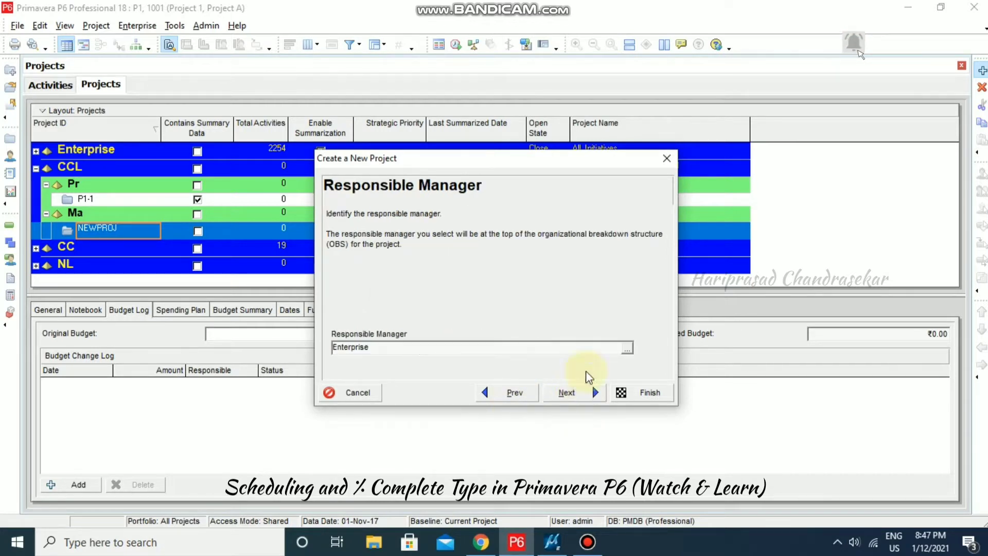
click(627, 349)
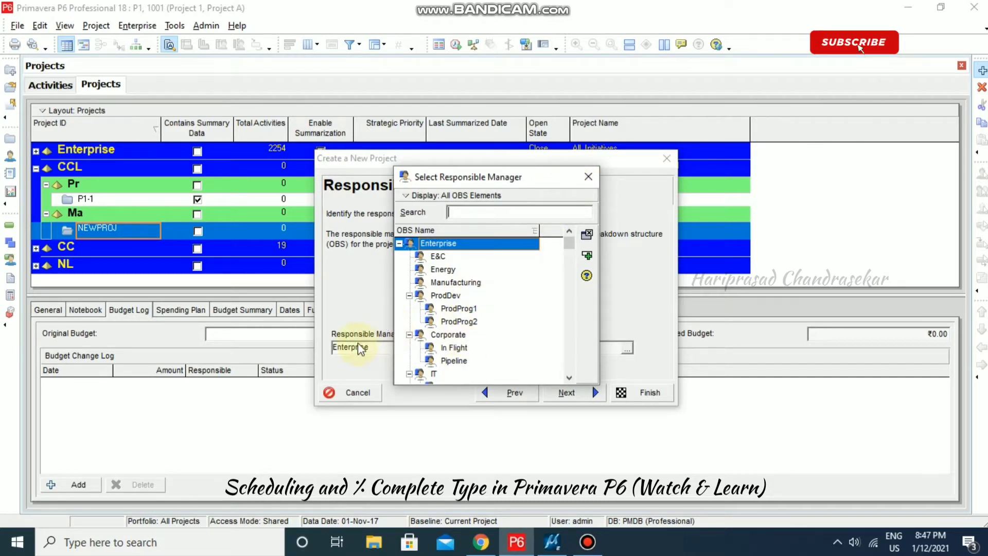
click(588, 177)
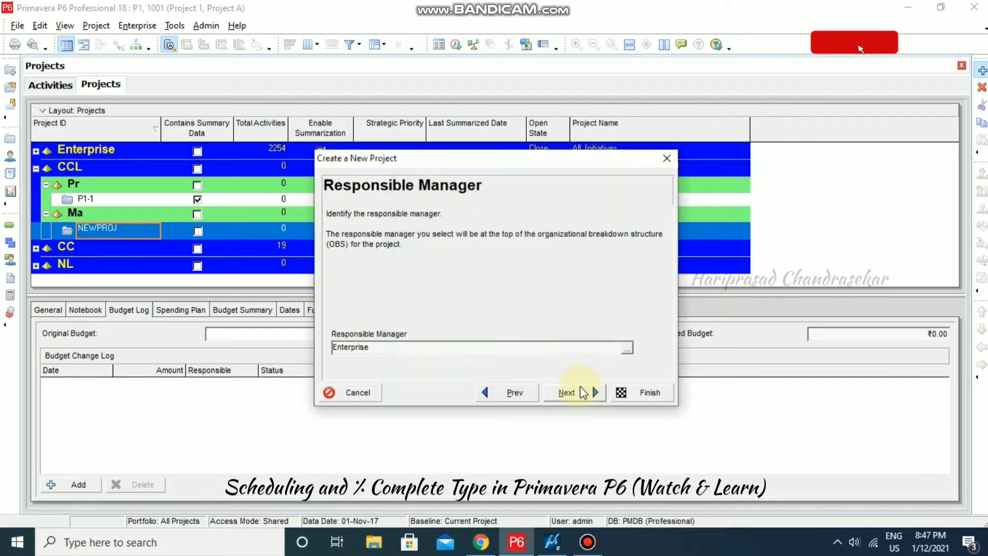
click(583, 393)
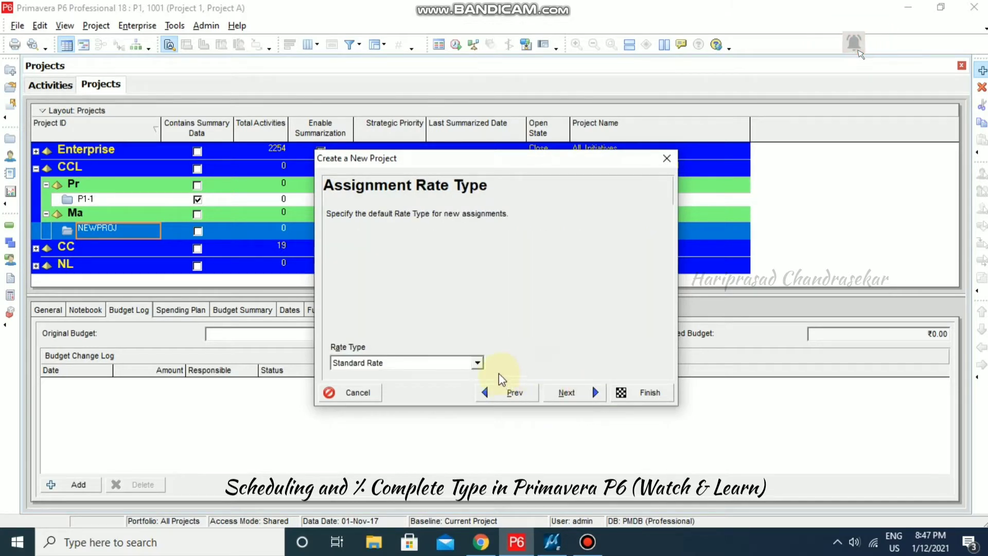
click(478, 362)
click(439, 417)
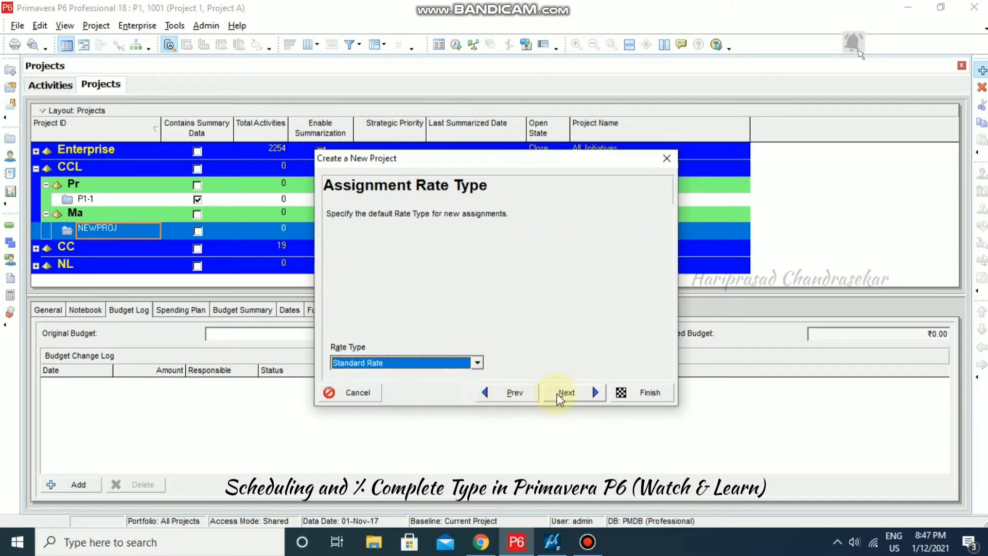
click(559, 395)
Step: Finish the wizard and open project 1001 Project A
click(640, 393)
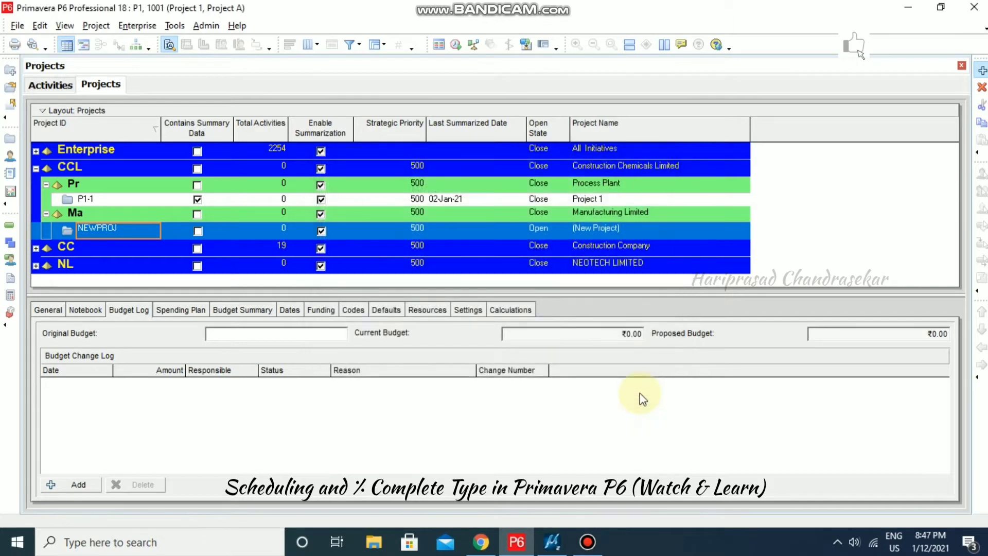
click(114, 230)
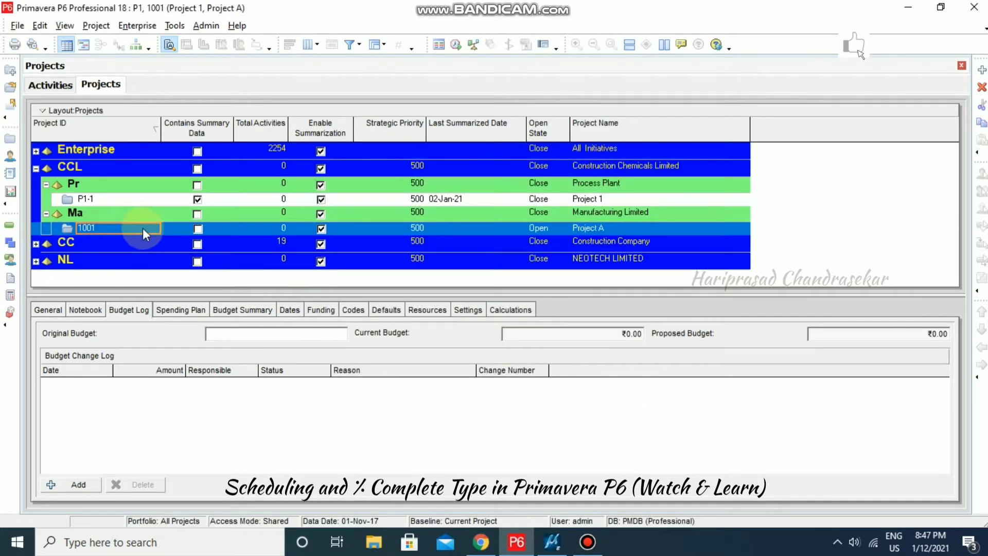
right_click(119, 226)
click(167, 171)
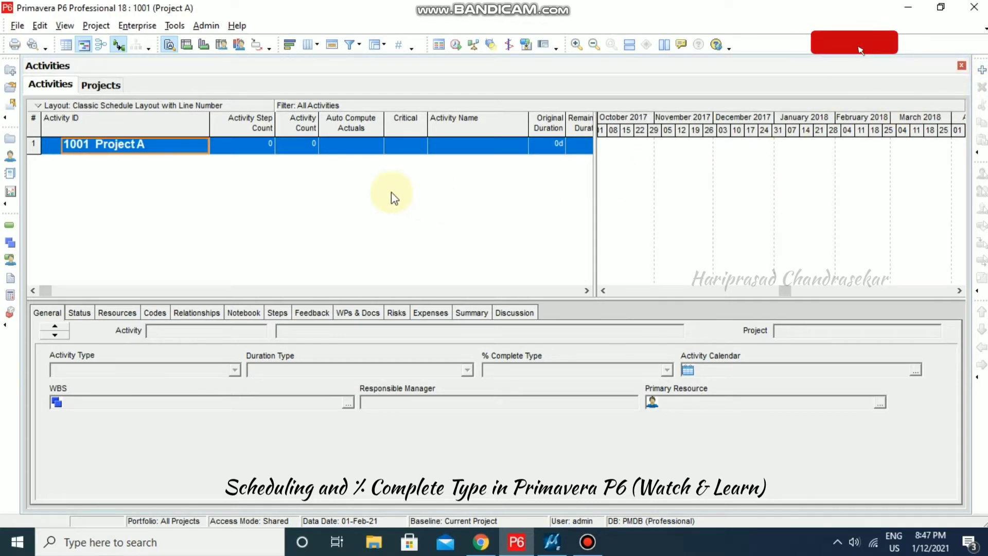
Step: Add five new activities, A1000, A1010, A1020, A1030 and A1040
click(982, 71)
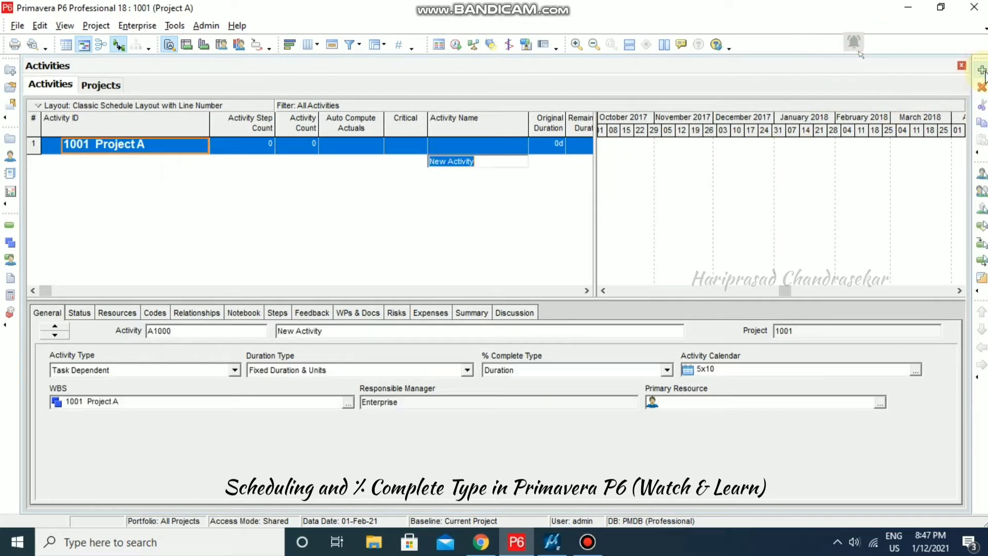
click(982, 70)
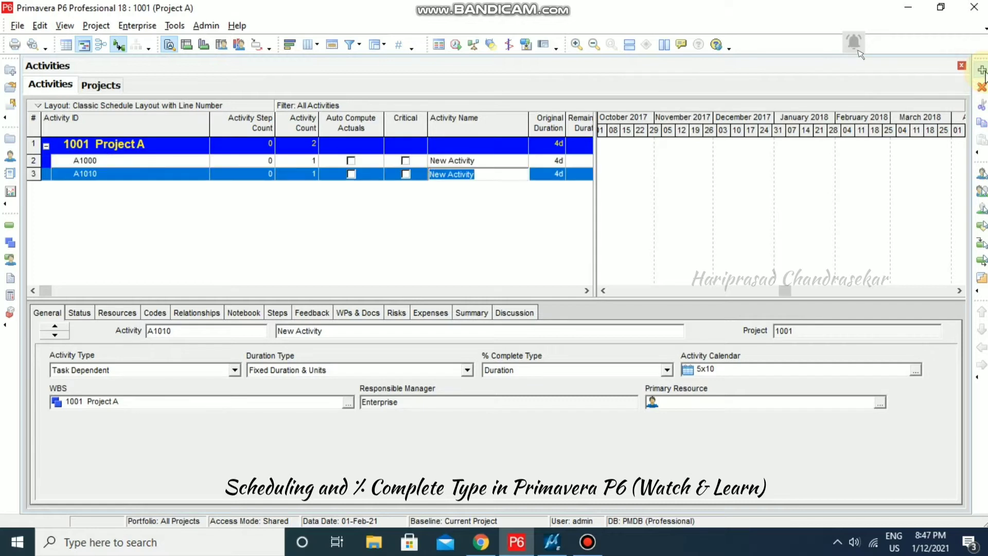
click(982, 70)
click(982, 70)
click(982, 71)
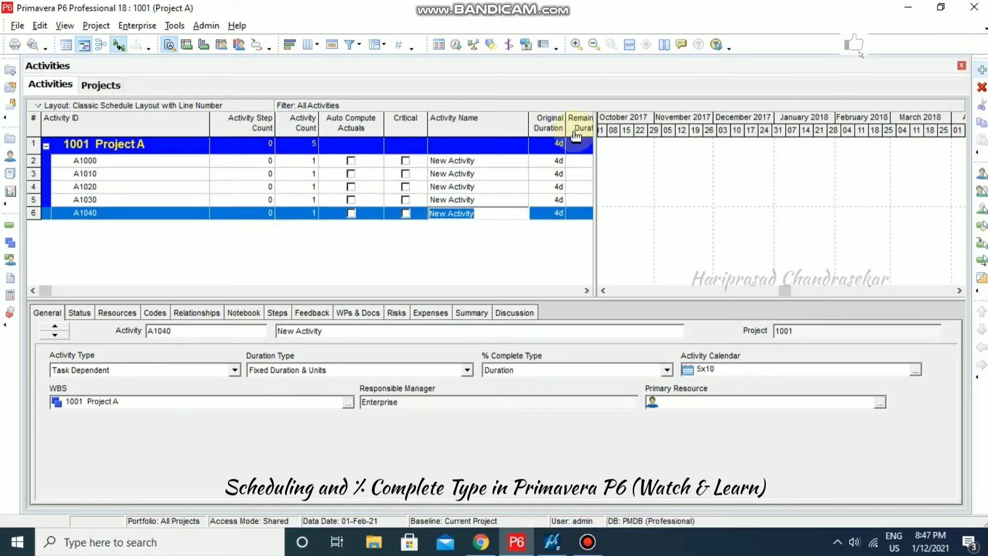
click(155, 162)
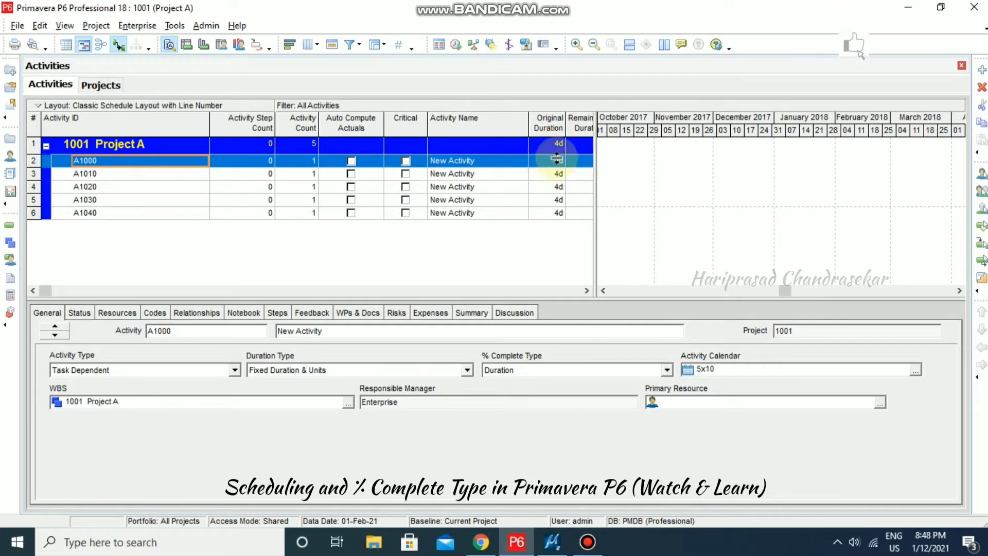
Step: Set original durations A1010 to 10d, A1020 to 15d, A1030 to 5d, sorted by Activity ID
click(558, 174)
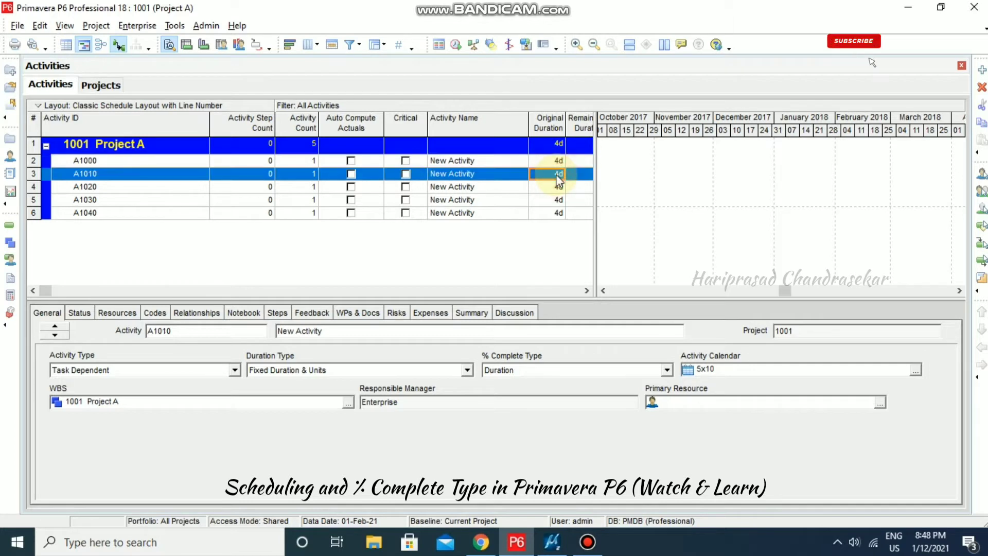
text(10)
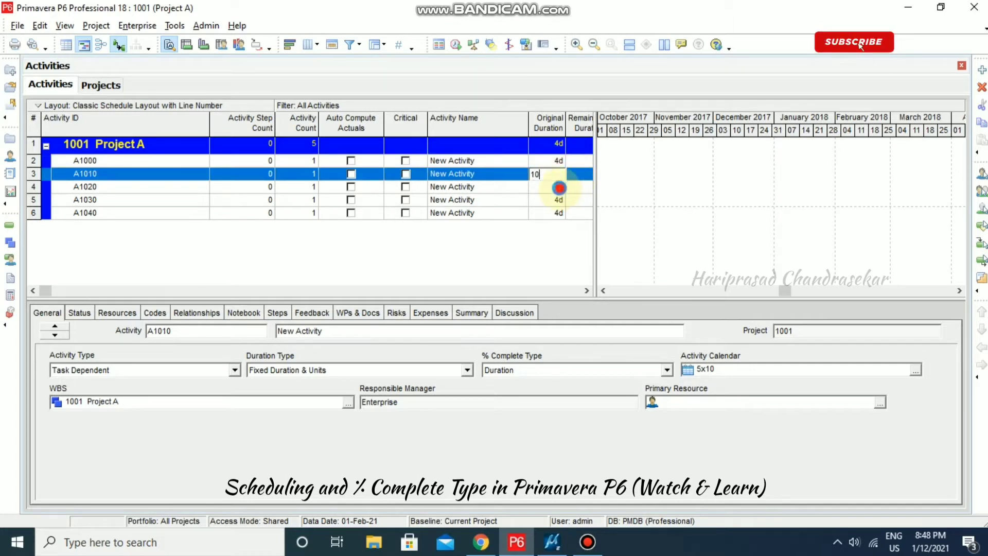
click(558, 187)
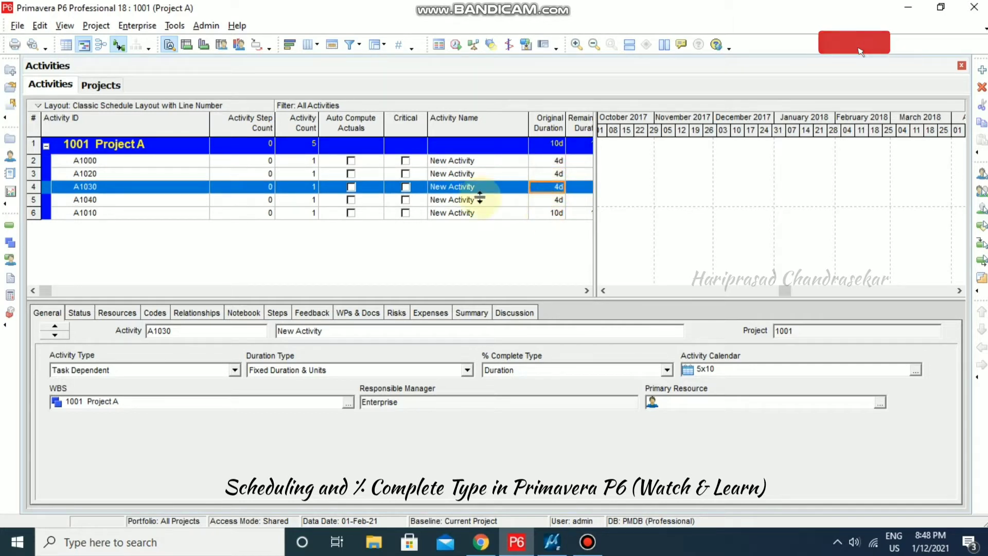
click(202, 126)
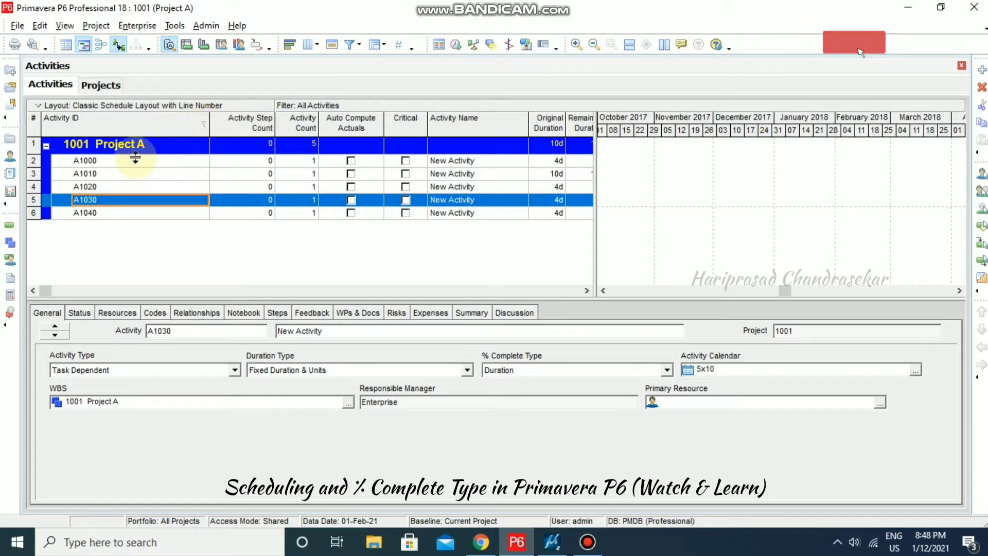
click(560, 189)
text(15)
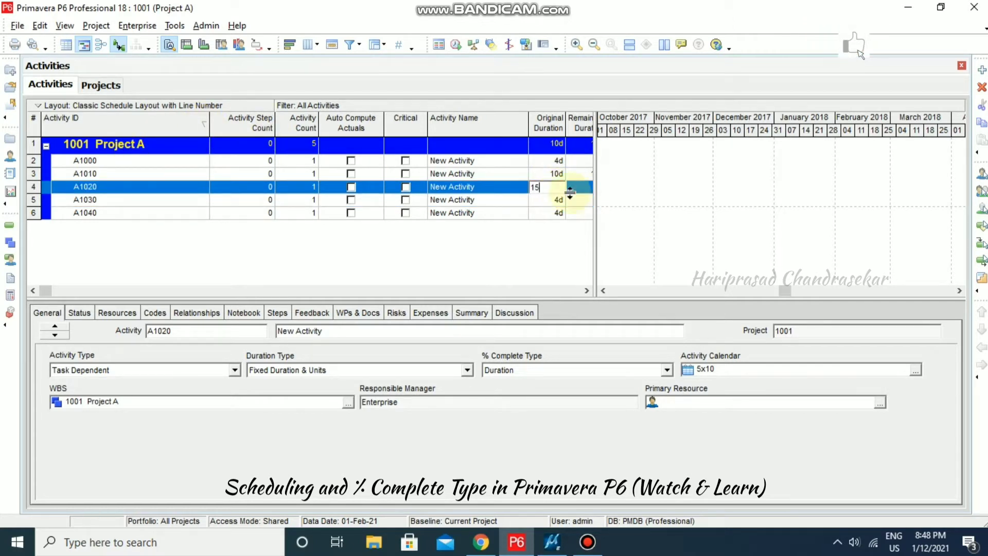
click(559, 200)
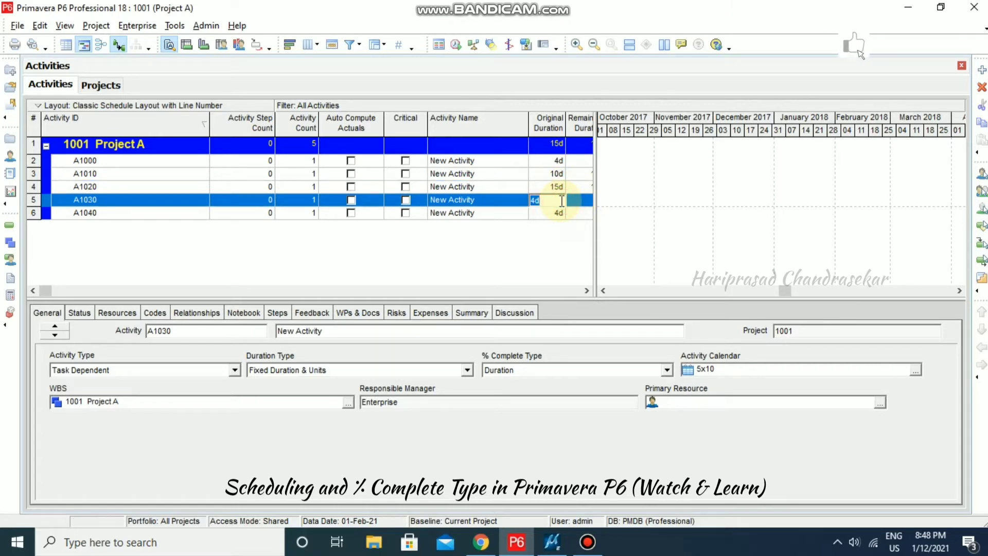
text(5)
click(559, 214)
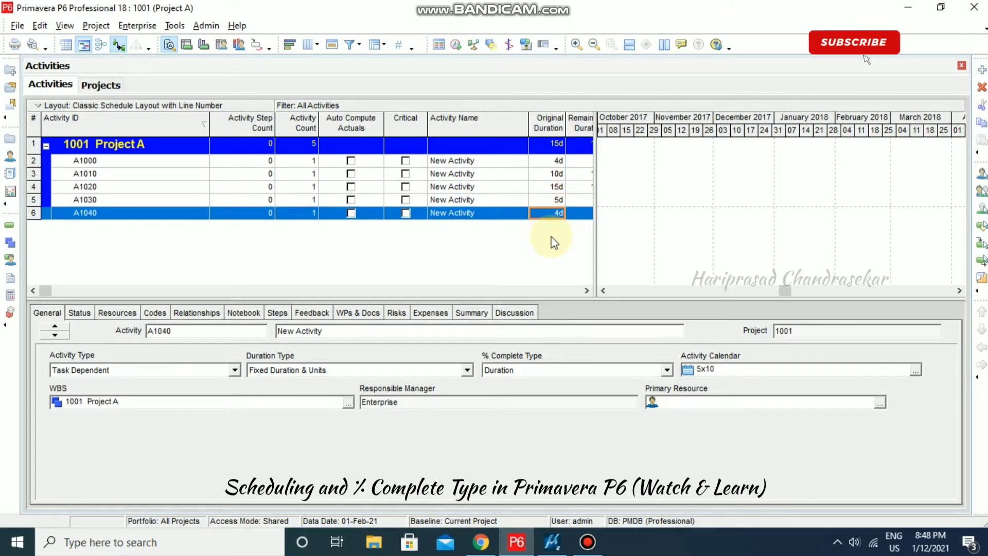
click(127, 164)
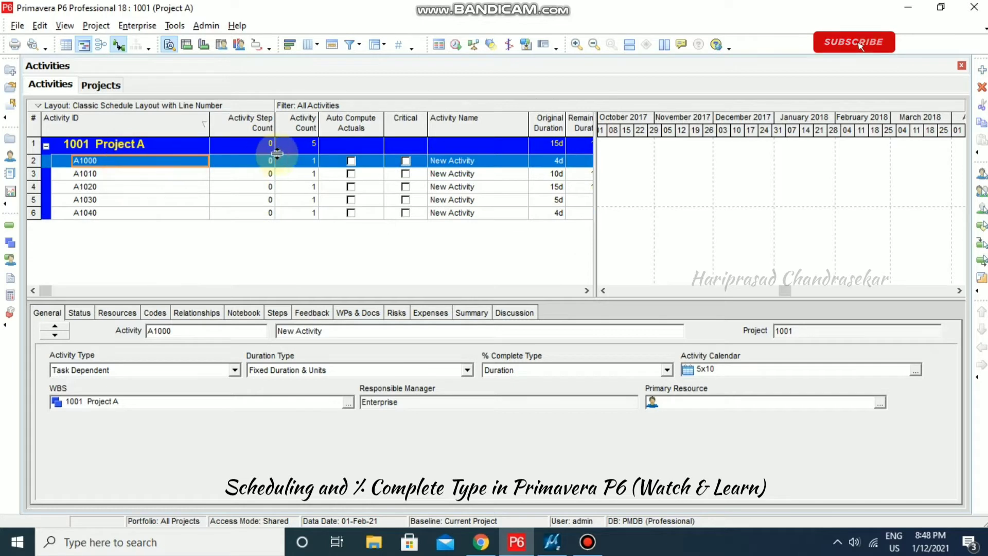
Step: Change A1000's activity type to Start Milestone and A1040's to Finish Milestone
click(233, 370)
click(103, 415)
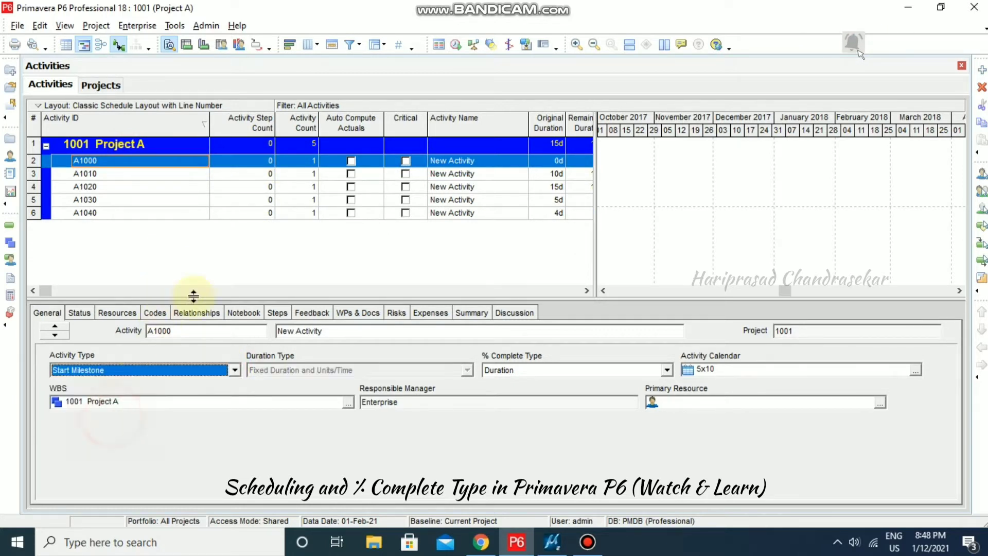
click(180, 213)
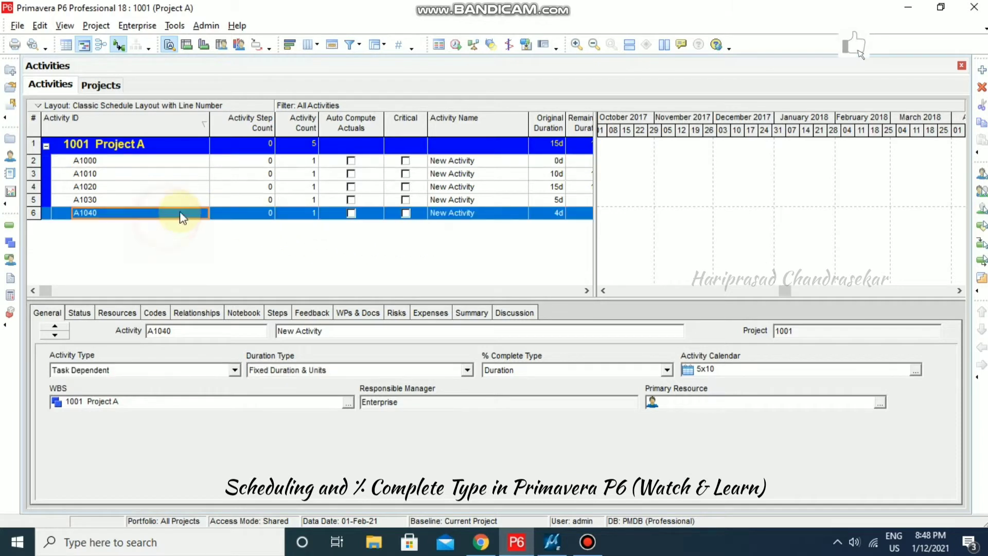
click(236, 370)
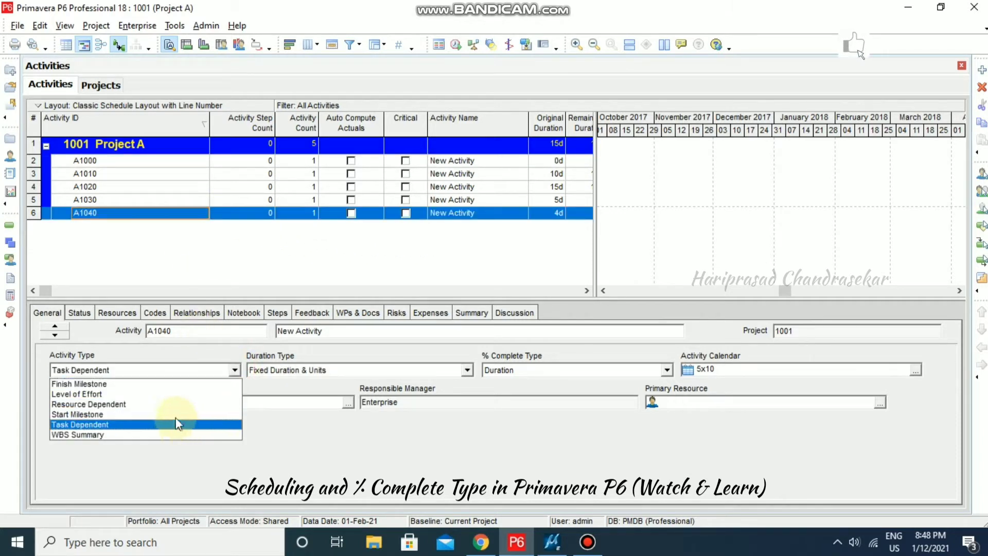
click(160, 386)
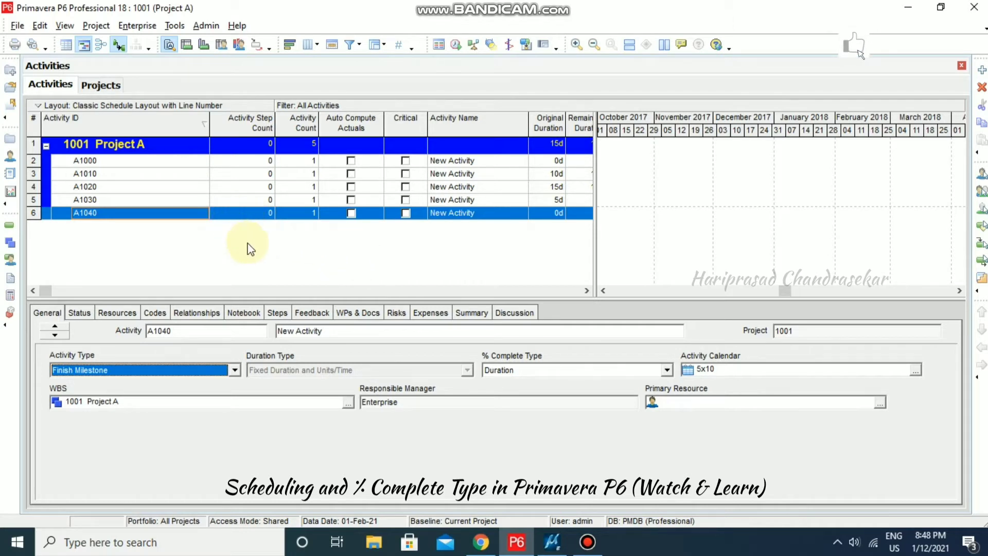
click(459, 47)
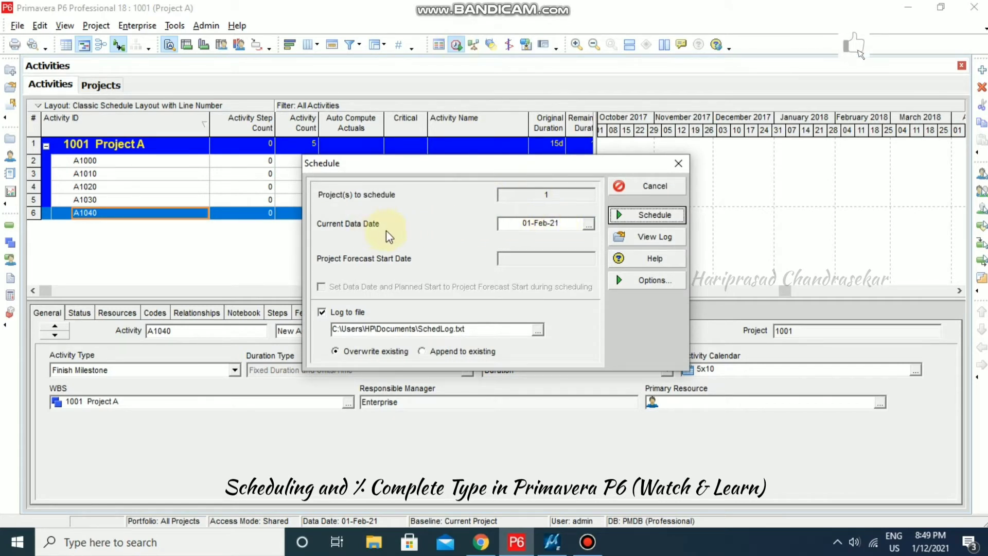
Step: Schedule Project A with data date 01-Feb-21 and begin rescaling the Gantt timeline
drag(389, 166, 437, 249)
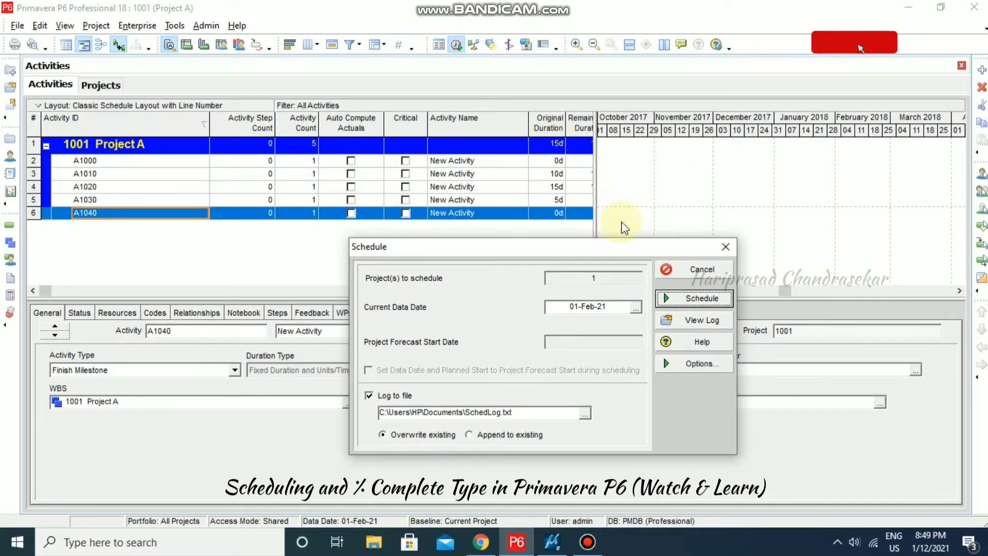
click(726, 246)
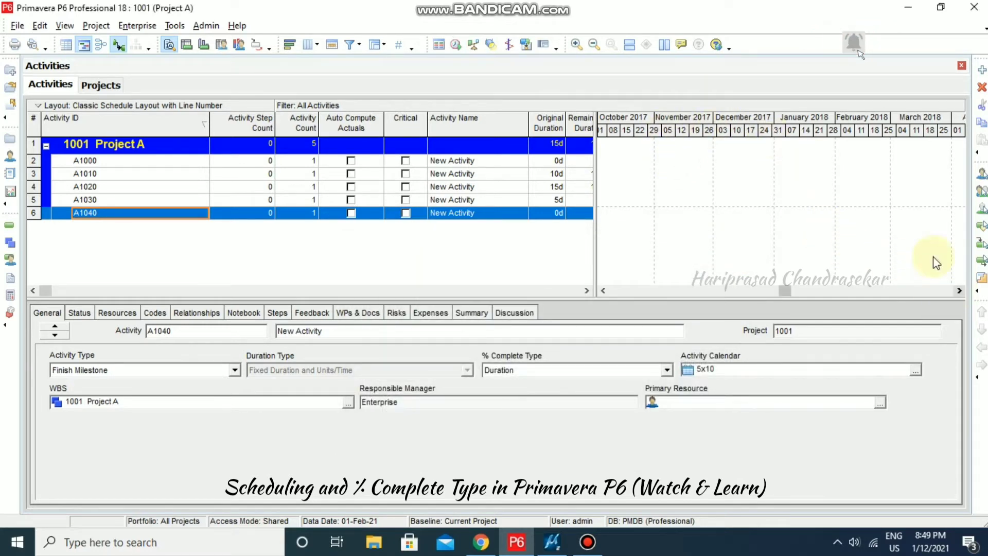
drag(875, 133, 629, 133)
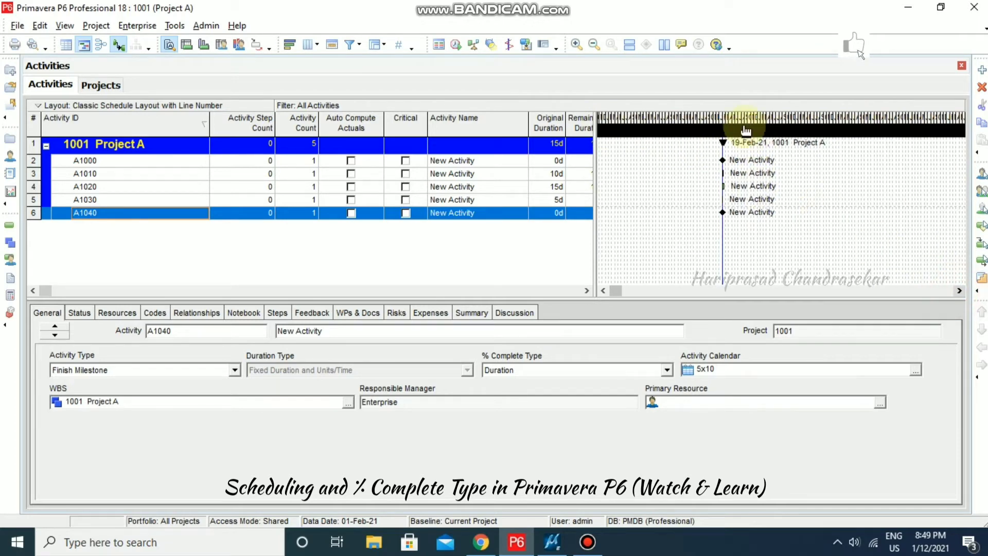
drag(739, 124, 757, 123)
click(612, 291)
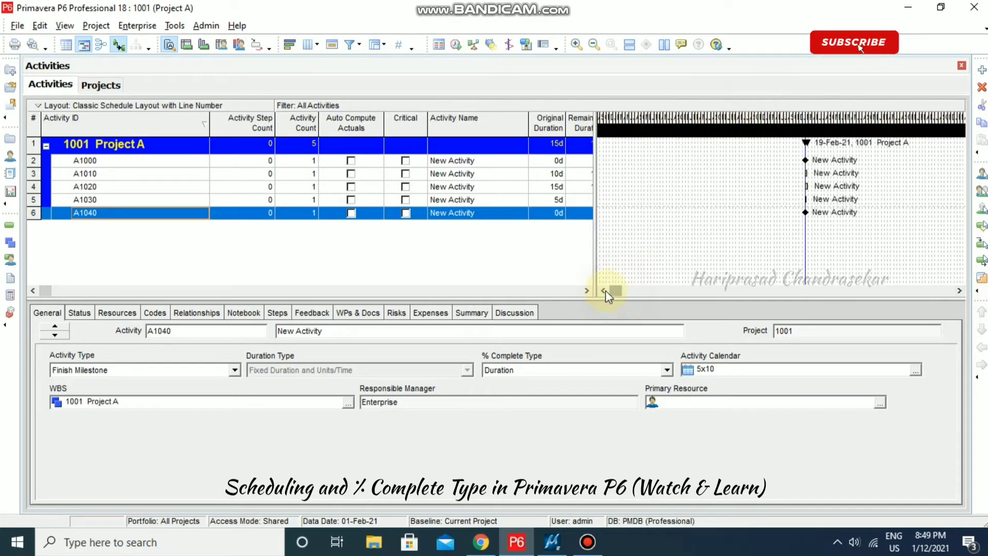
drag(823, 126, 890, 130)
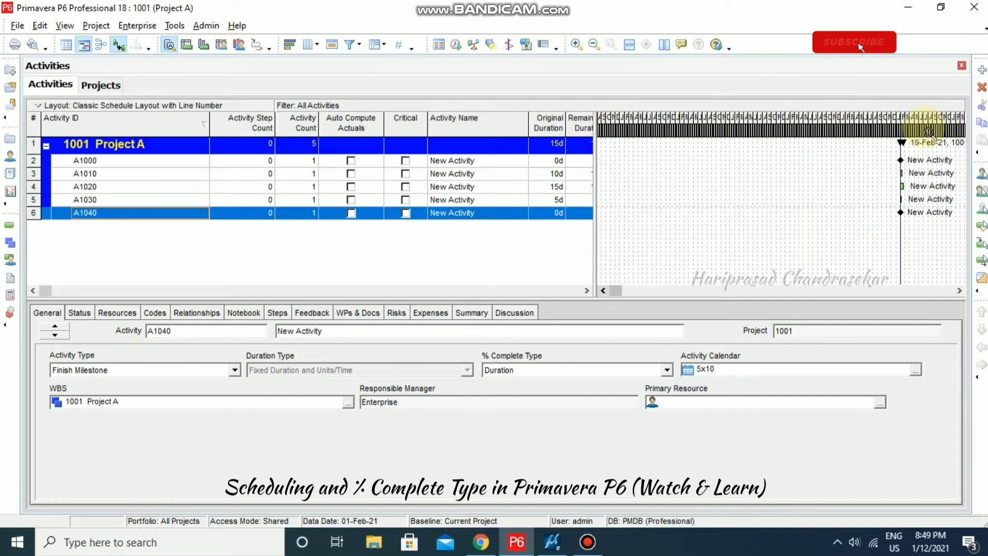
Step: Zoom and shift the Gantt timescale to show the February 2021 bars ending 19-Feb-21
click(959, 291)
click(958, 291)
click(958, 291)
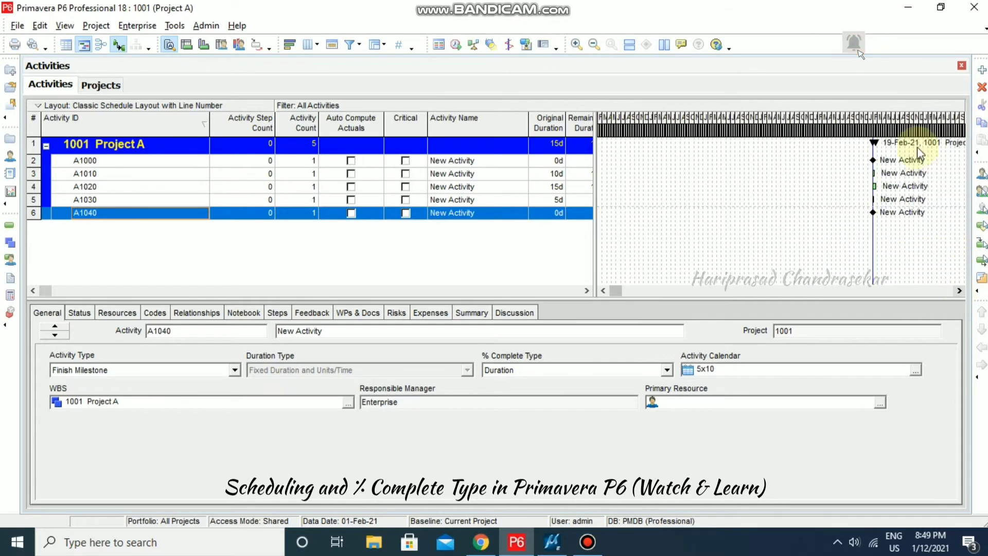
scroll(782, 206, left, 3)
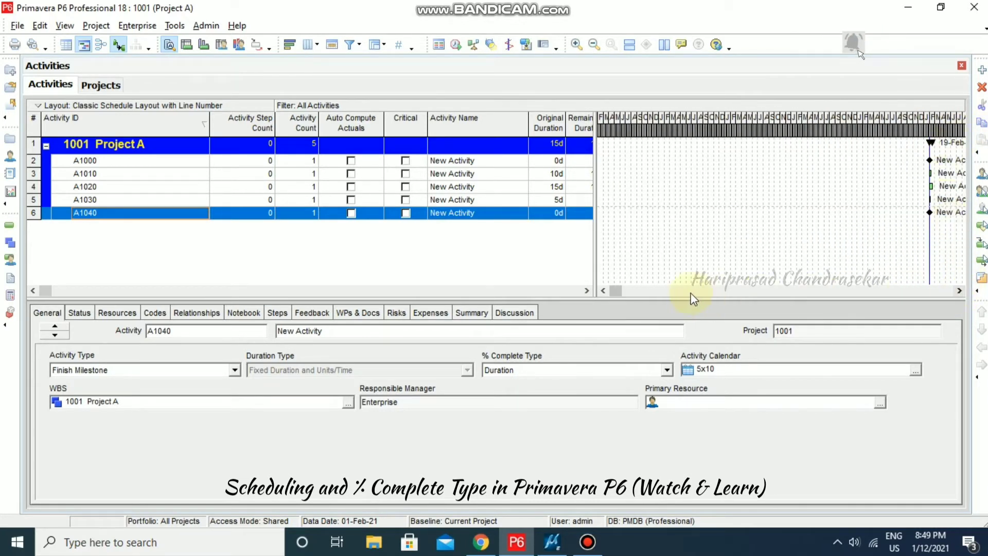
drag(619, 289, 657, 287)
drag(664, 132, 722, 133)
drag(621, 292, 640, 292)
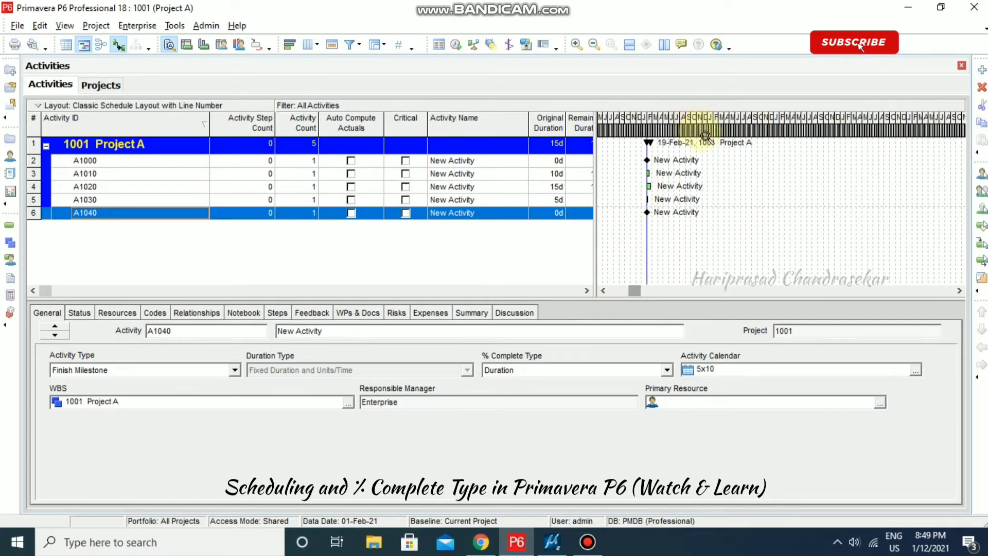
drag(705, 135, 792, 215)
drag(633, 296, 645, 290)
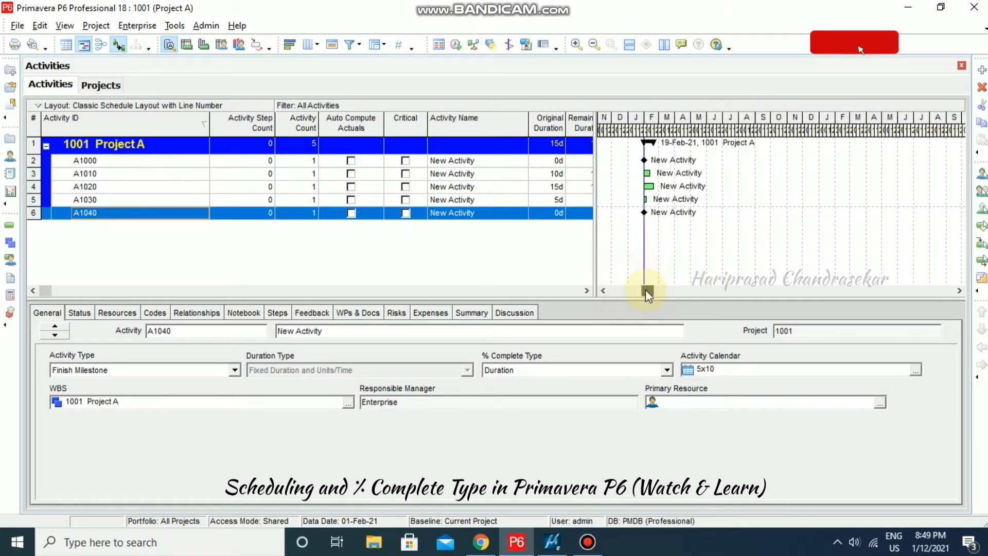
drag(688, 127, 783, 133)
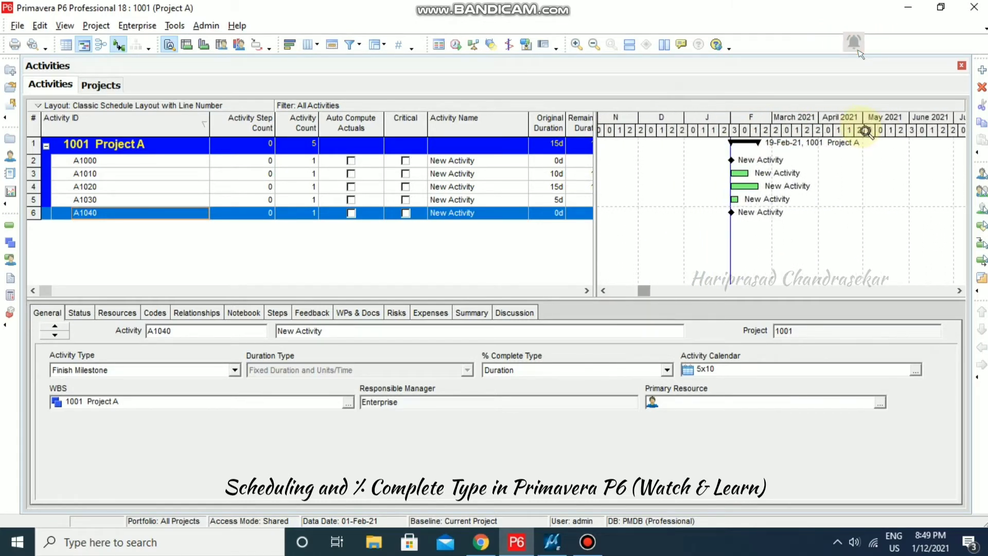
drag(644, 291, 655, 291)
drag(688, 133, 856, 131)
drag(638, 287, 666, 291)
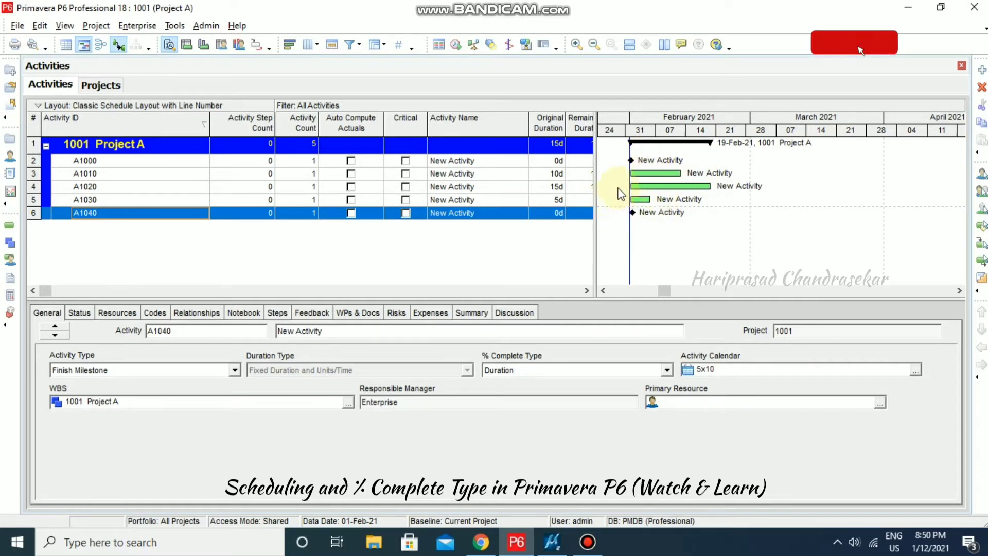
Step: Link A1010 as a finish-to-start successor of A1000
click(105, 161)
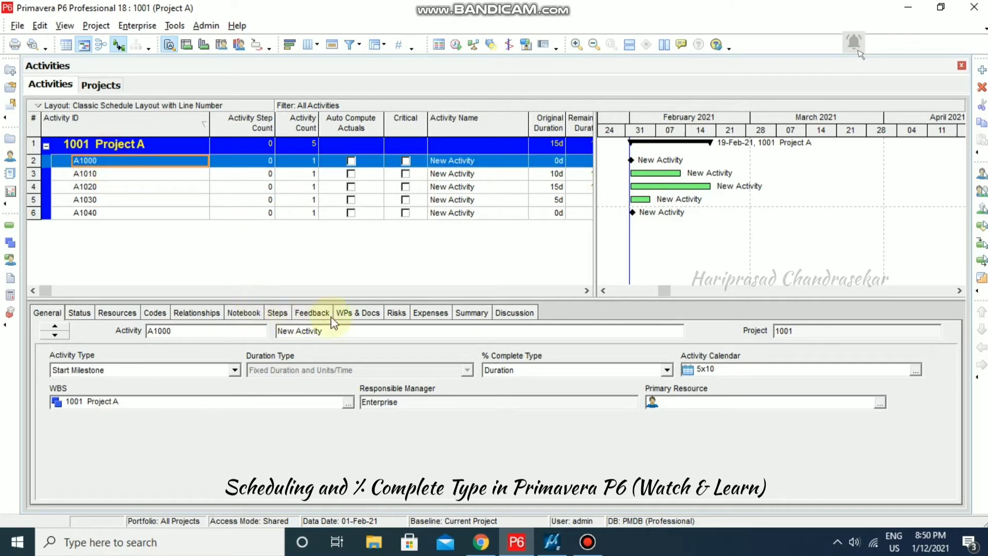
click(199, 313)
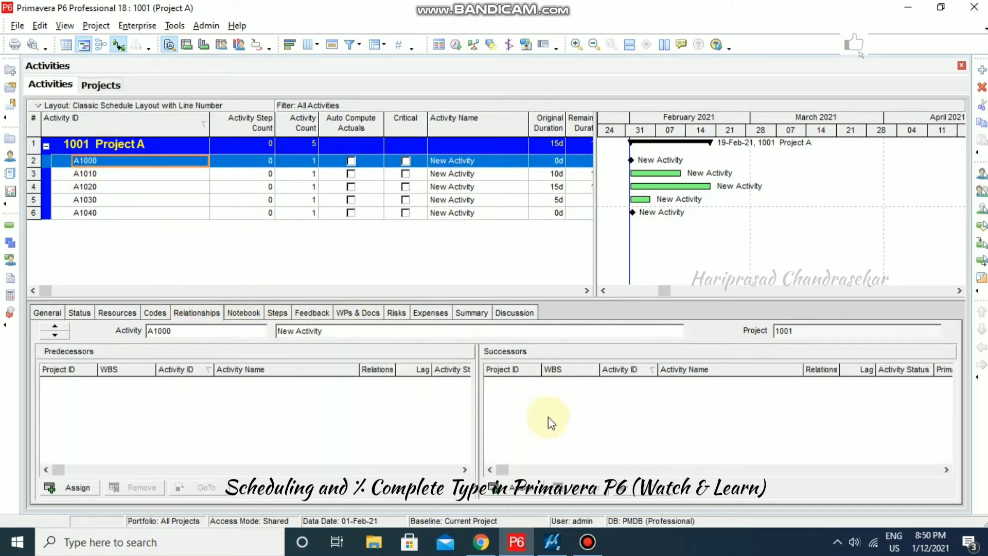
click(517, 487)
double_click(482, 302)
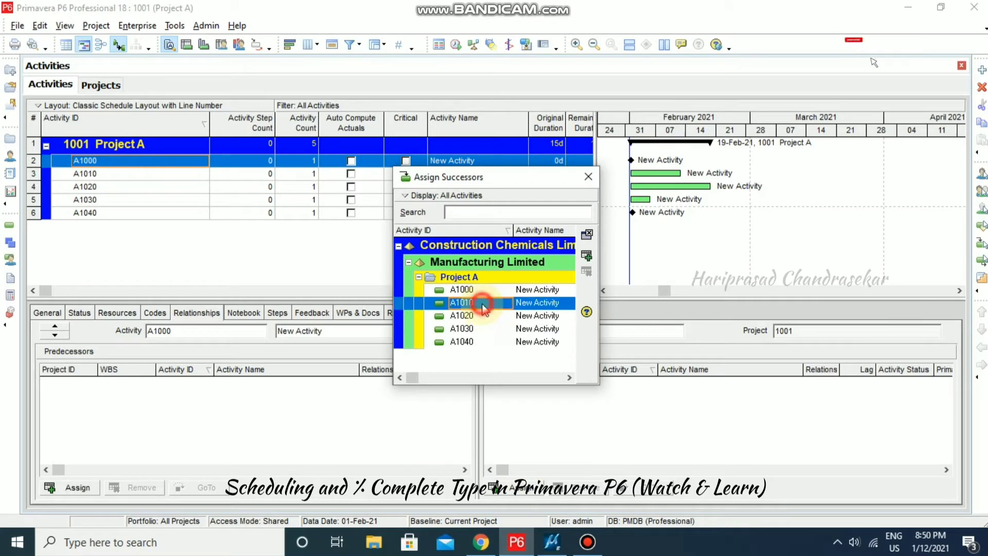
click(587, 179)
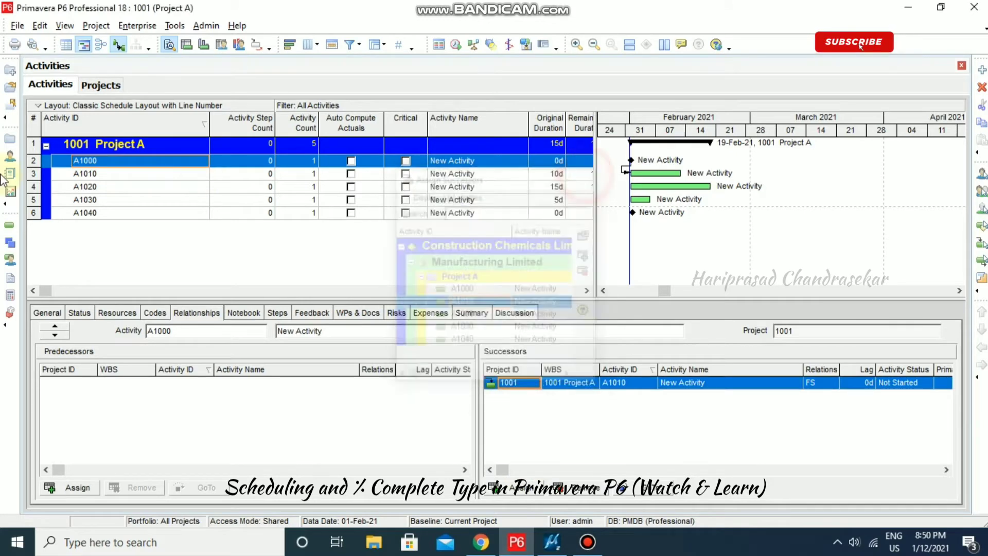
Step: Add A1020 as A1010's successor and A1030 as A1020's successor
click(85, 173)
click(512, 486)
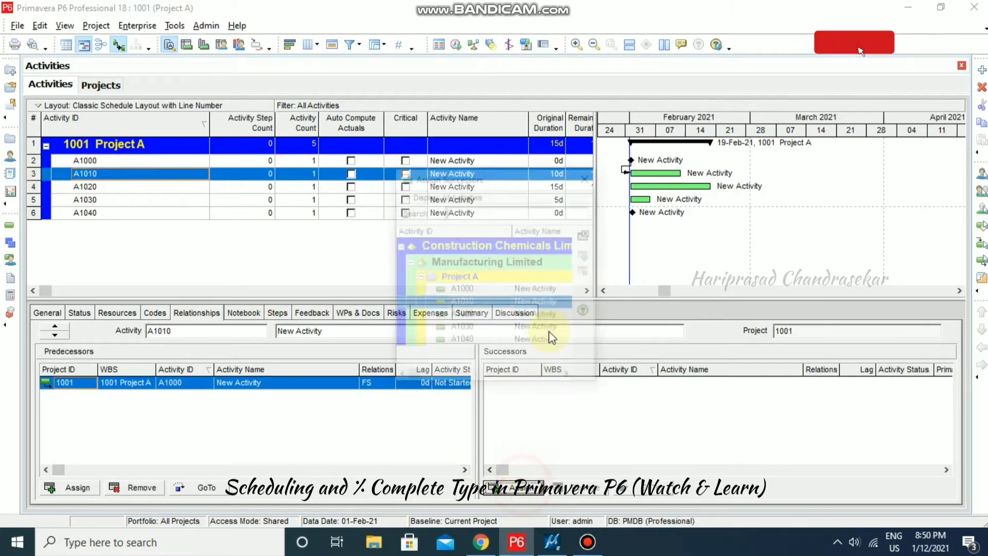
double_click(462, 316)
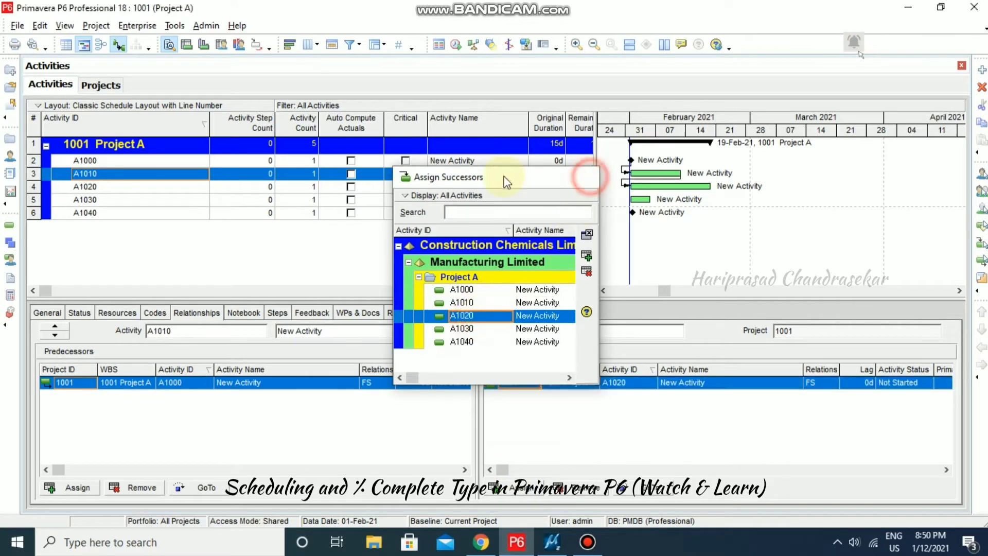
click(588, 177)
click(122, 189)
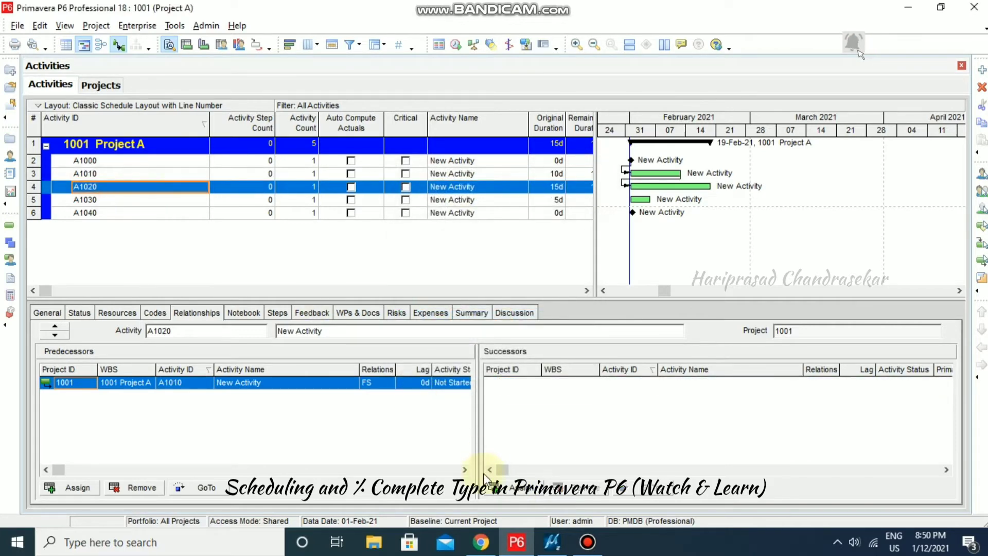
click(512, 487)
click(477, 331)
double_click(478, 330)
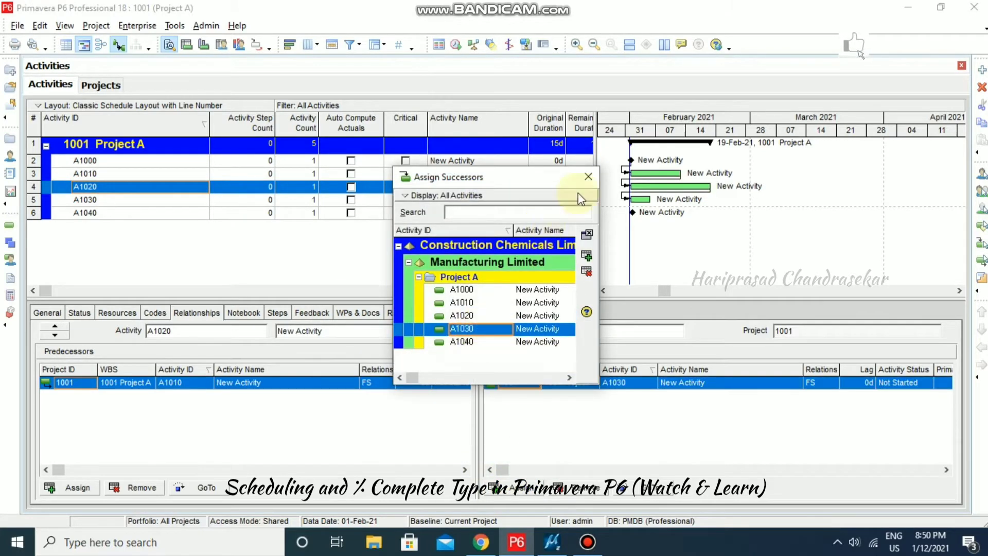
click(588, 177)
Step: Add A1040 as A1030's successor and confirm the A1020 link stays finish-to-start
click(139, 200)
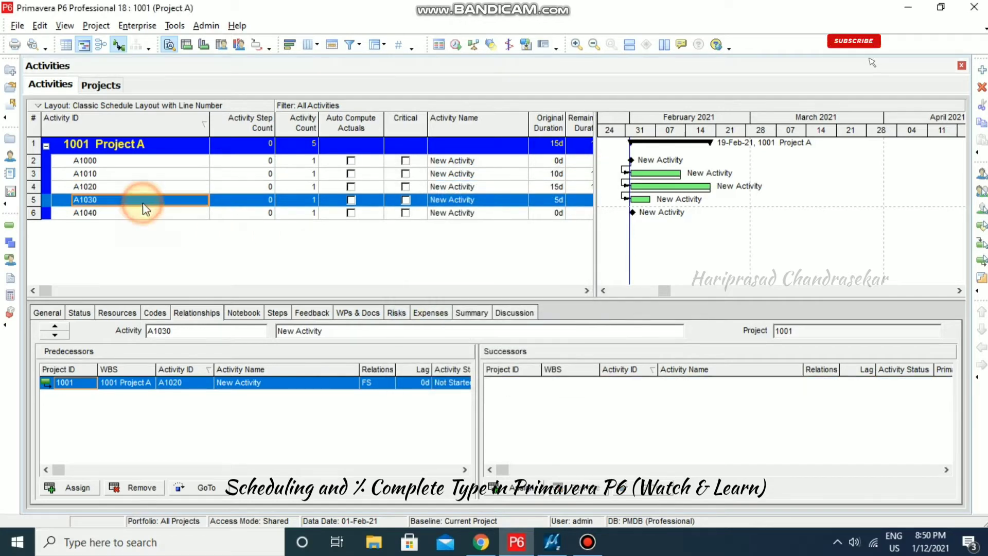
click(512, 486)
double_click(489, 342)
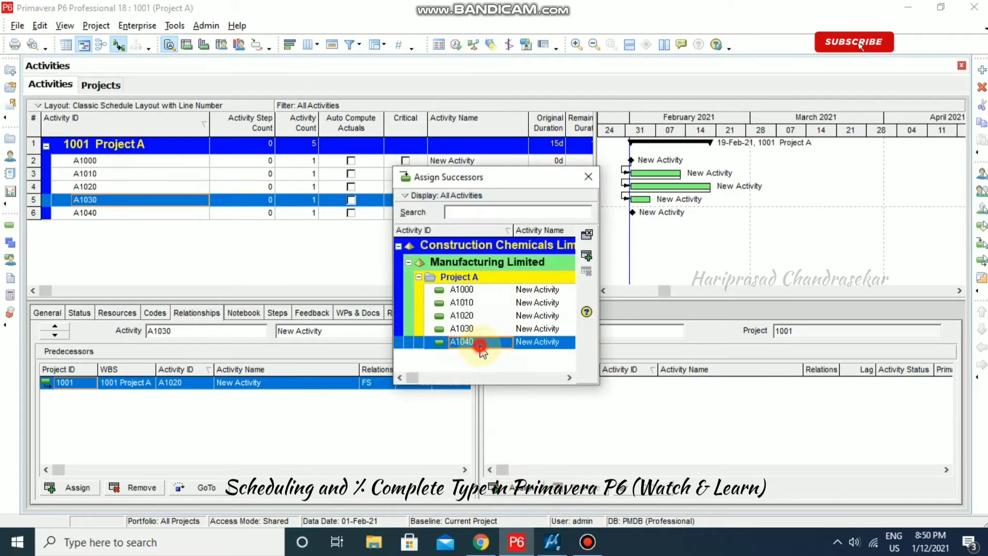
click(589, 177)
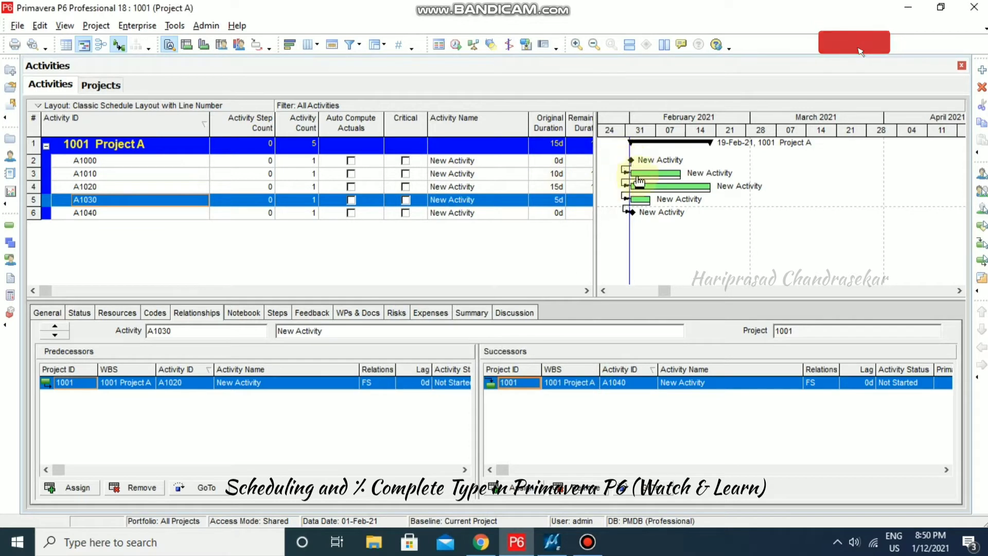
click(390, 387)
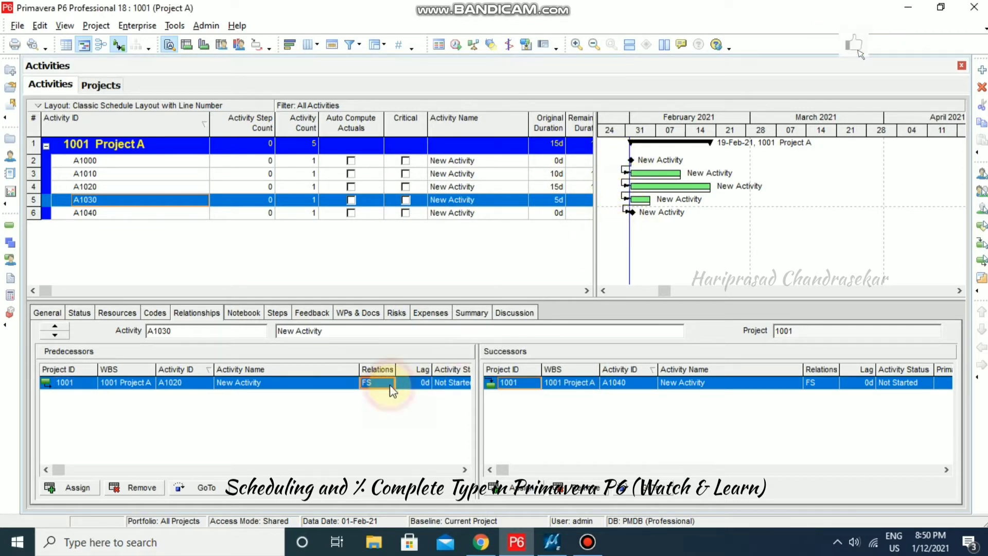
click(390, 387)
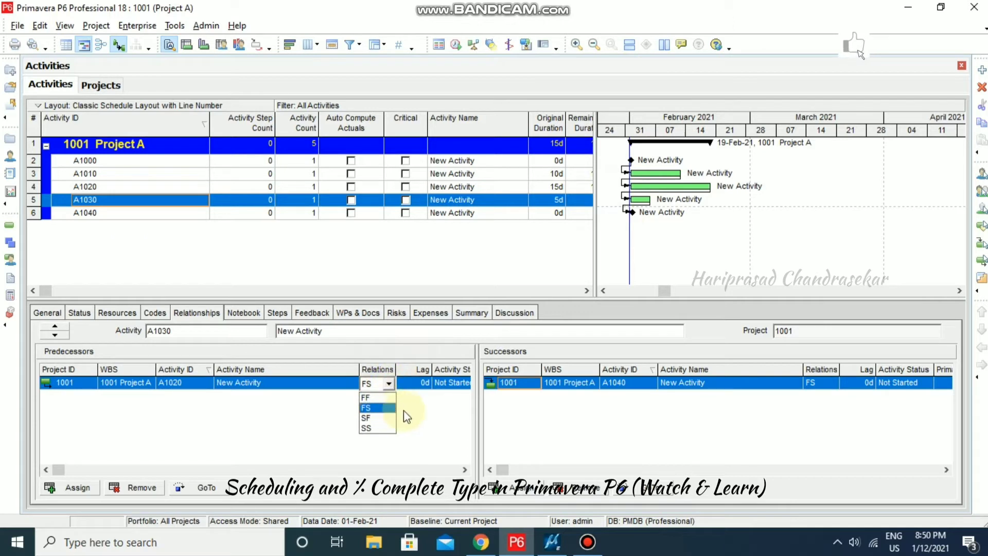
click(391, 409)
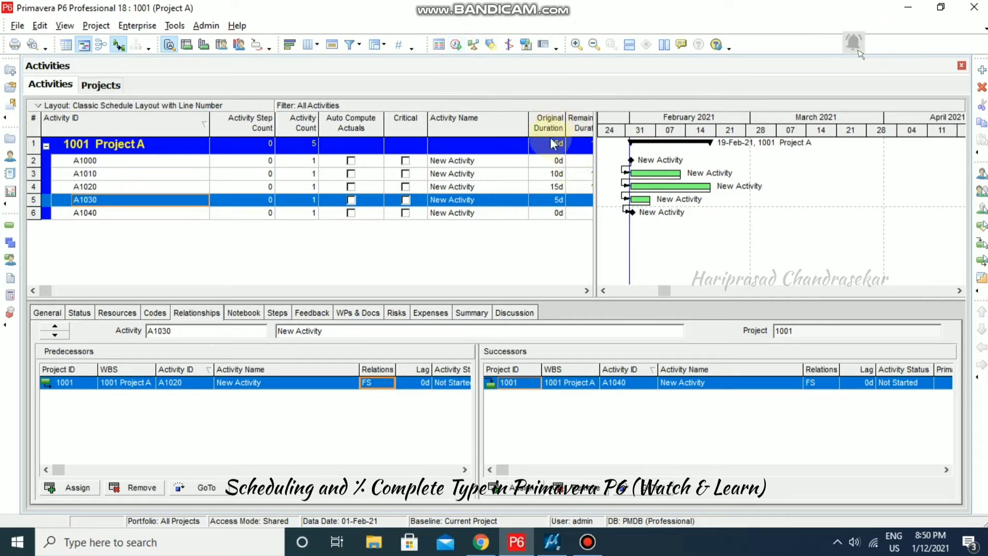
Step: Review the Advanced scheduling options, then reschedule Project A to 30d finishing 12-Mar-21
click(456, 45)
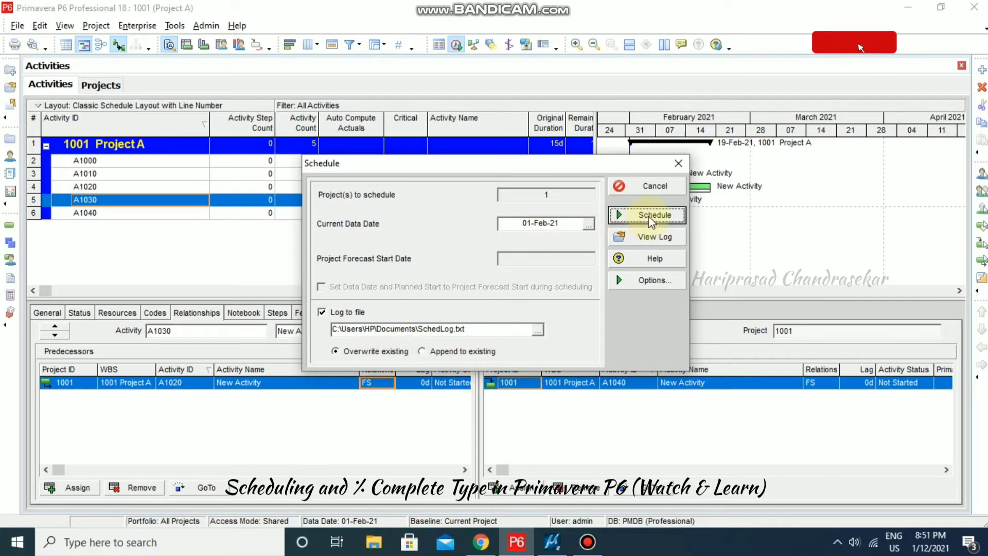
click(647, 280)
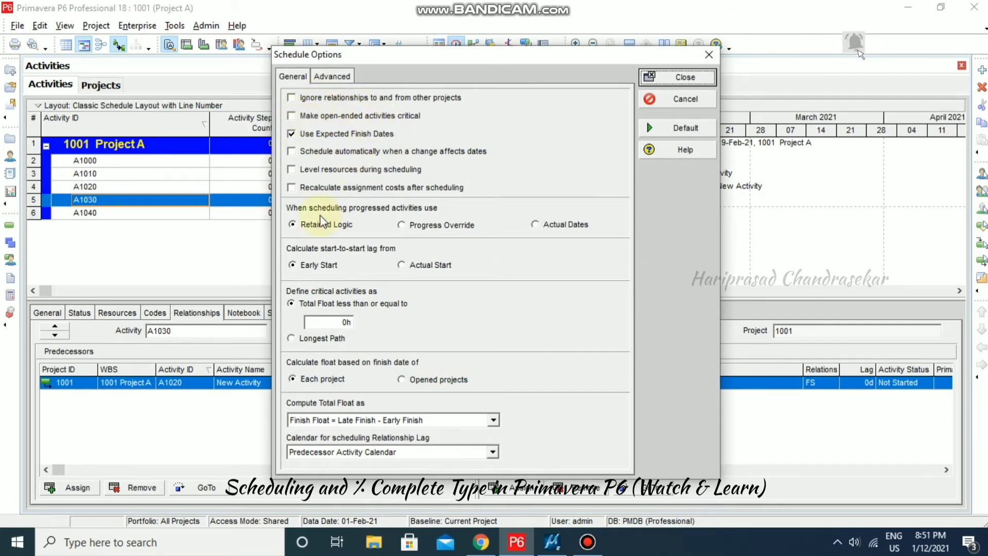
click(330, 77)
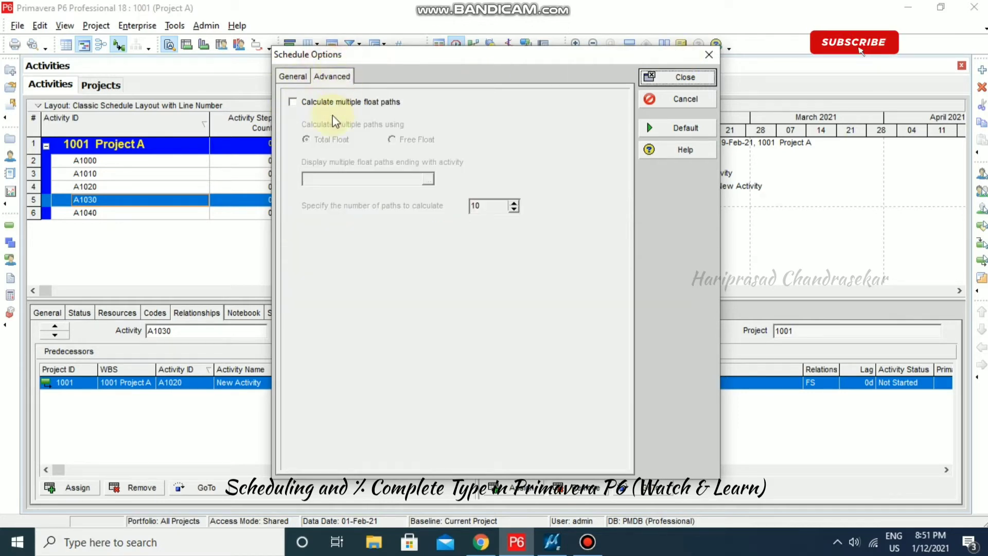
click(703, 56)
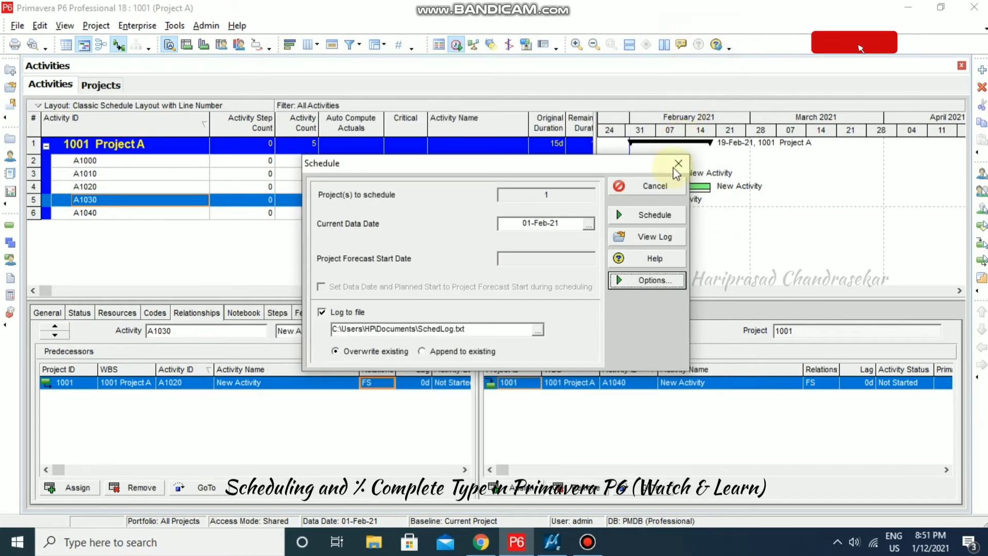
click(649, 215)
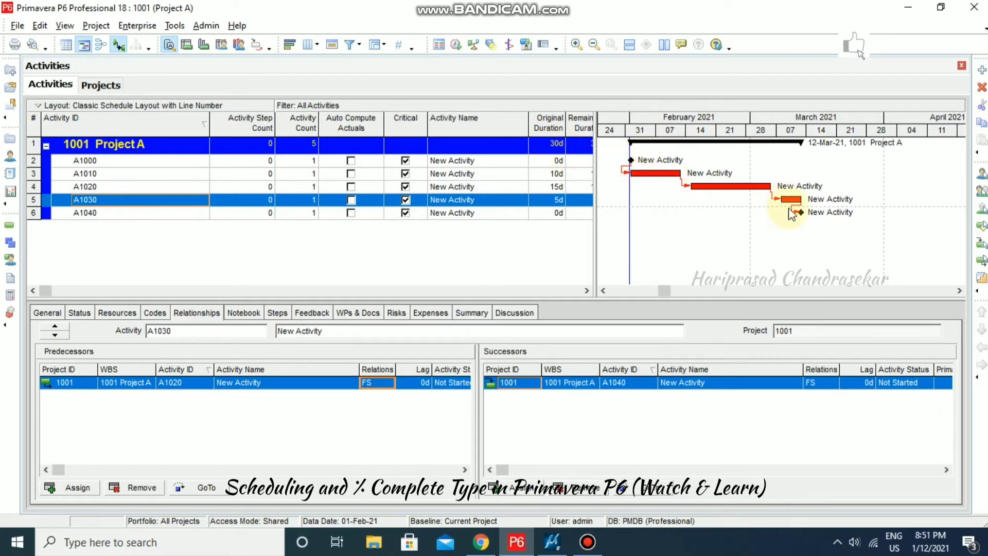
Step: Select A1020 and keep its General tab % Complete Type set to Duration
click(662, 232)
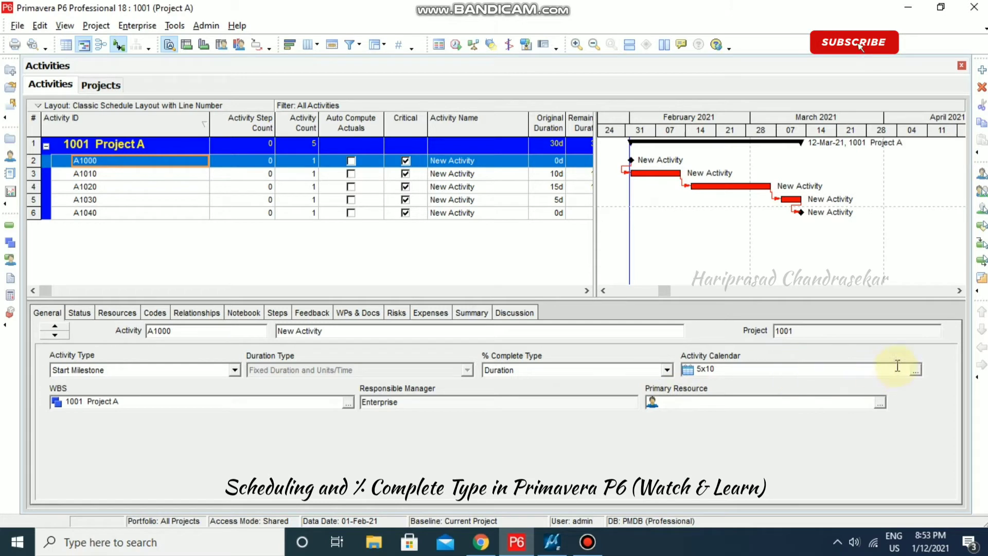
click(171, 172)
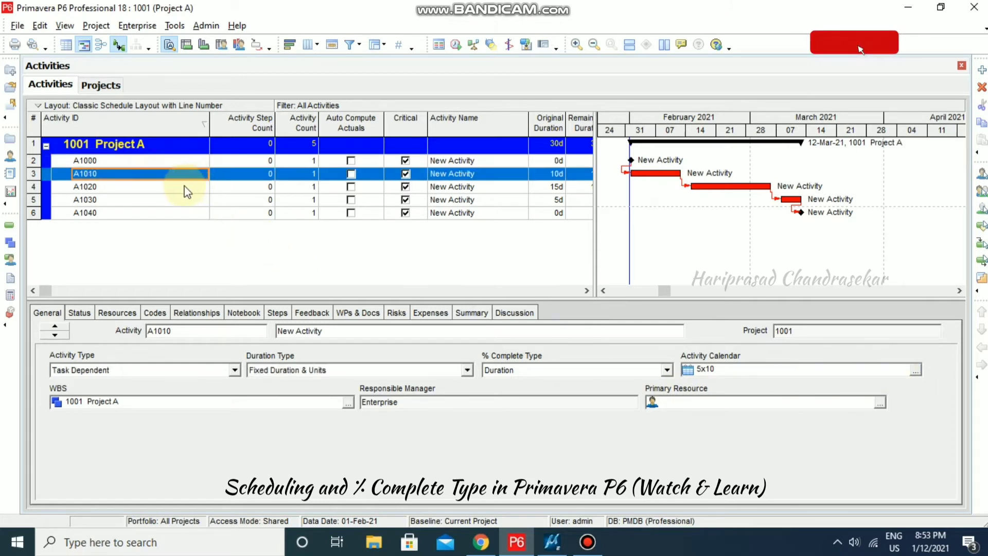
click(178, 186)
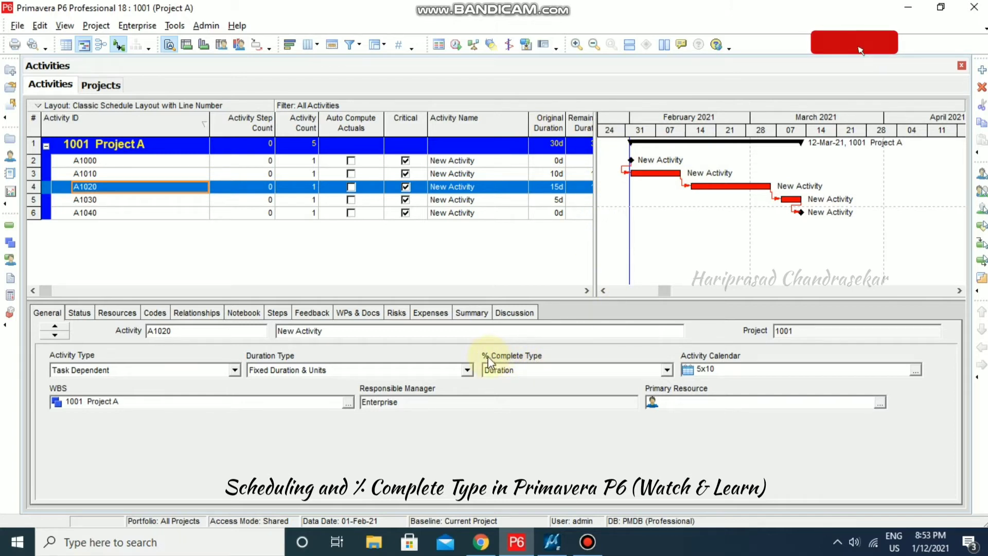
click(667, 370)
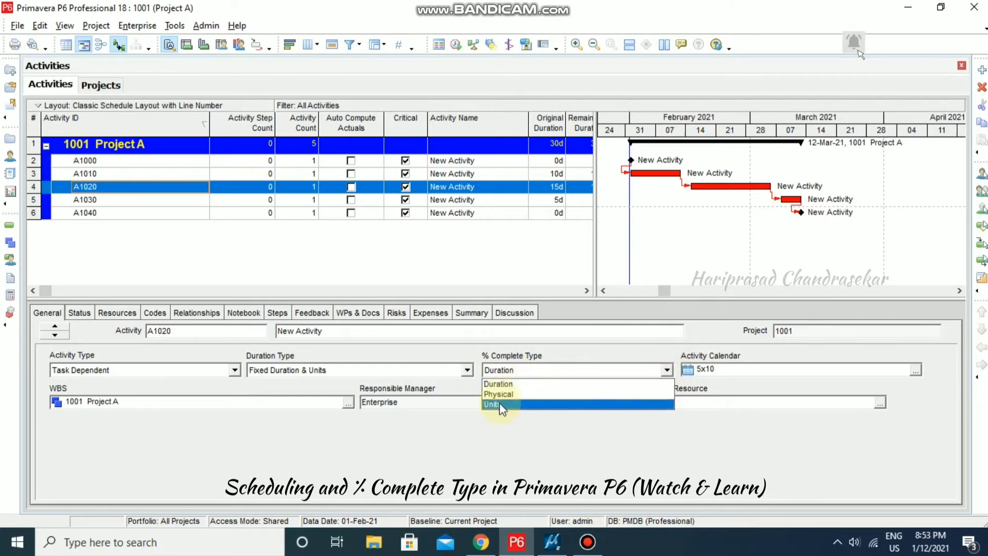
click(513, 383)
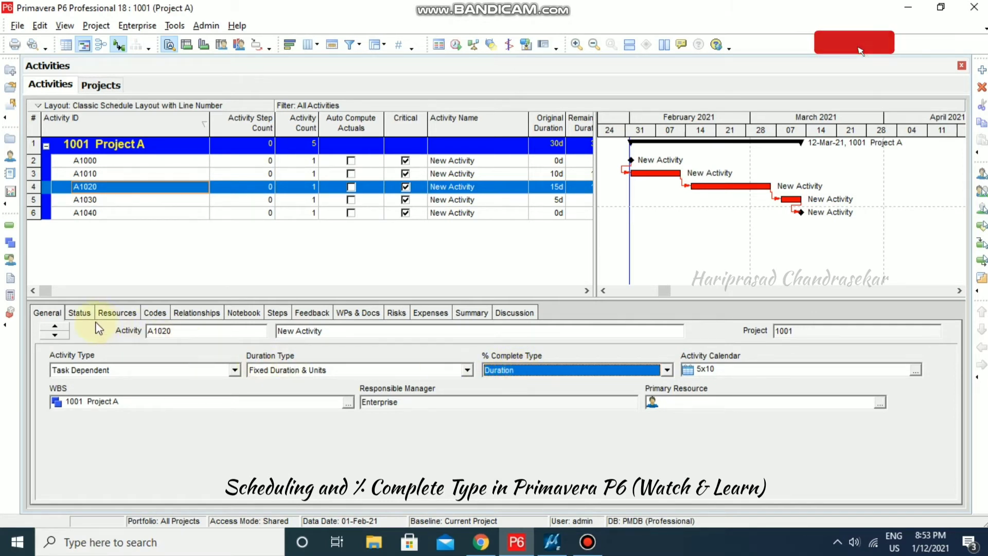
Step: Mark A1020 as started and enter 15% duration complete
click(82, 312)
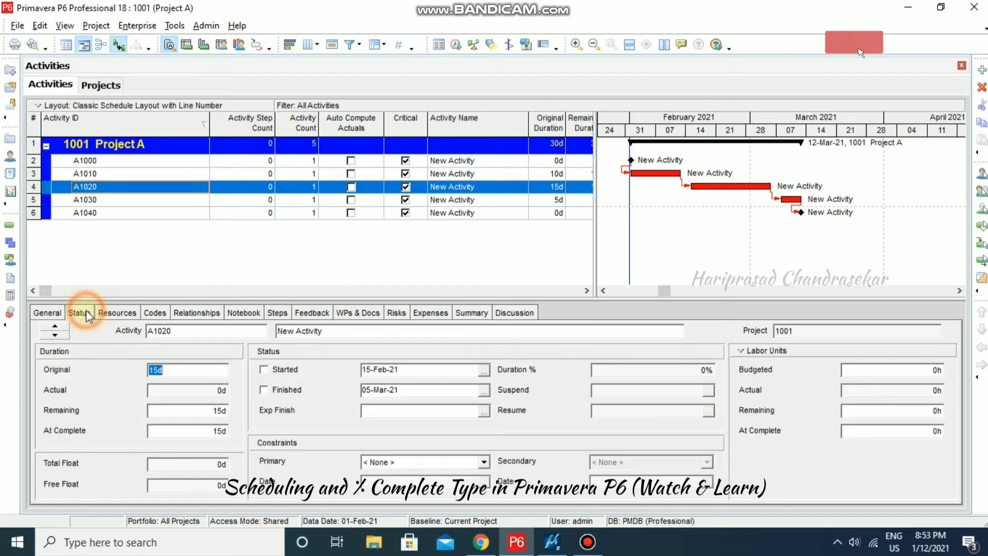
click(281, 369)
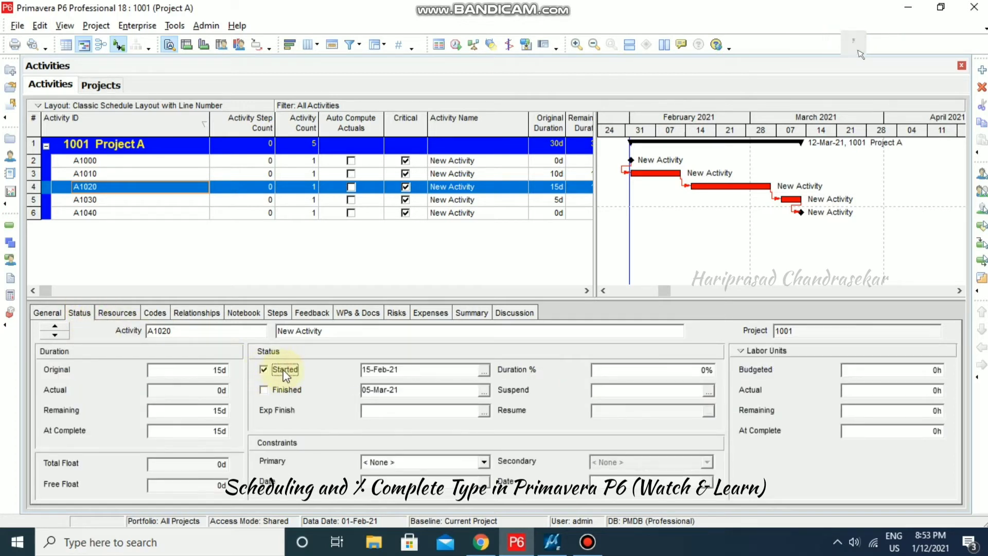
click(649, 370)
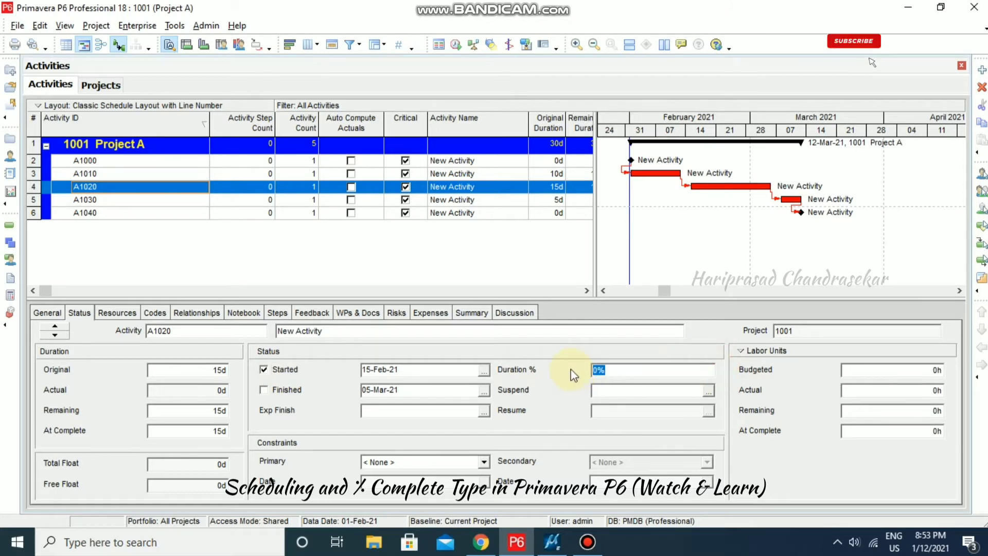
text(15)
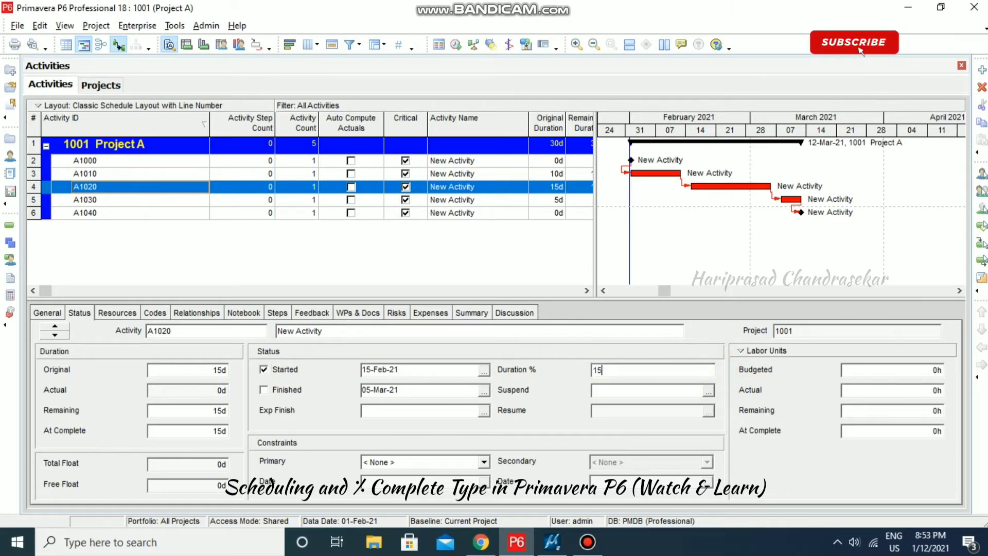
click(444, 390)
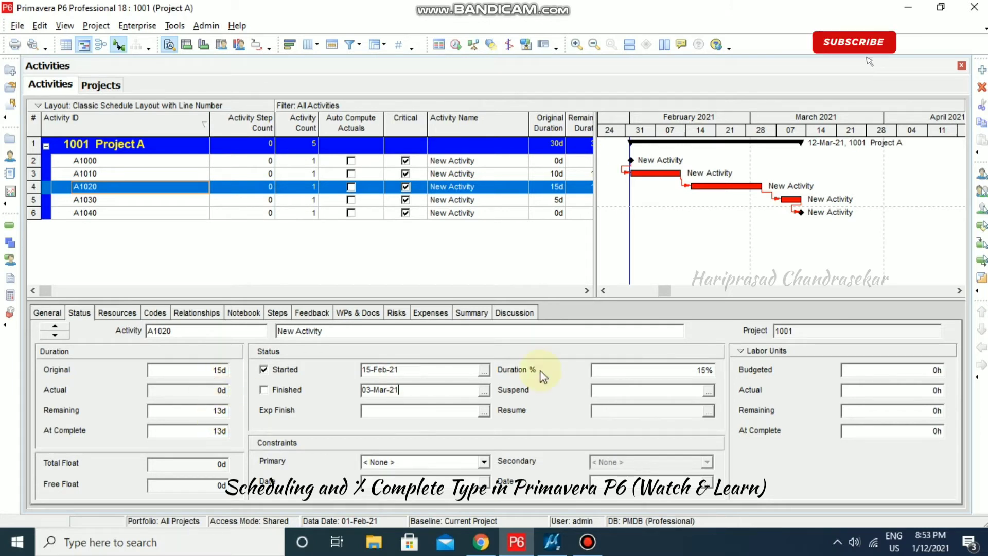
Step: Raise A1020's duration % complete to 20, confirming 12d remaining
click(710, 370)
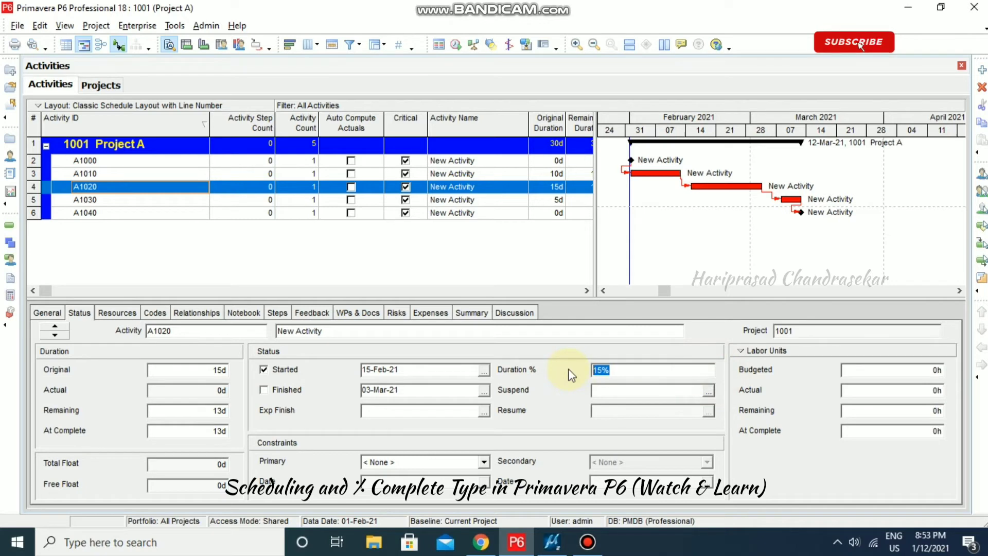
text(20)
click(195, 410)
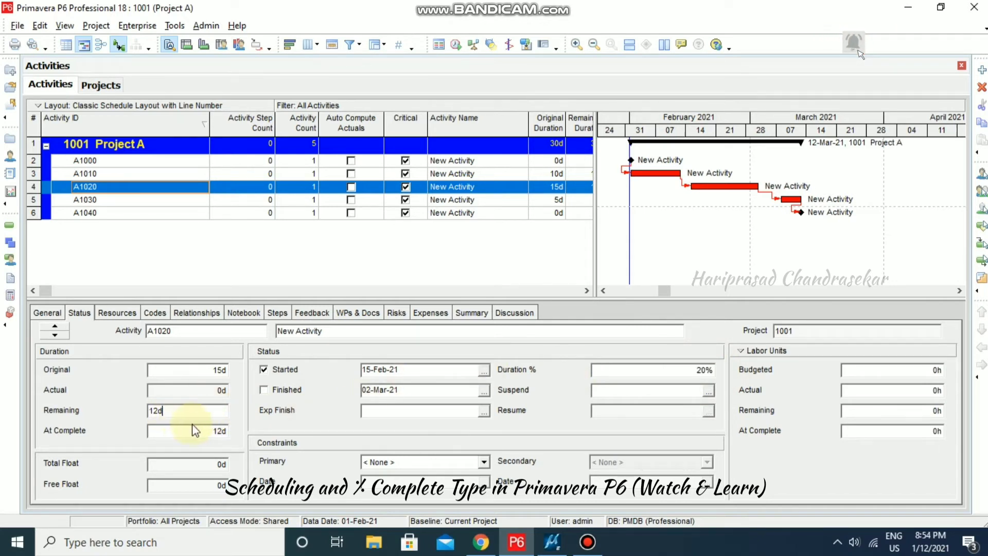
click(195, 431)
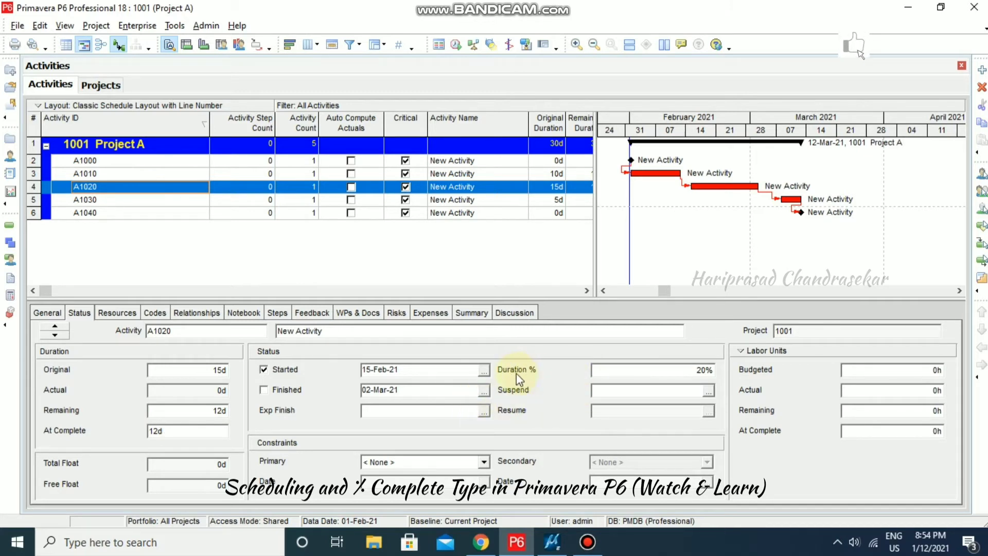
click(52, 313)
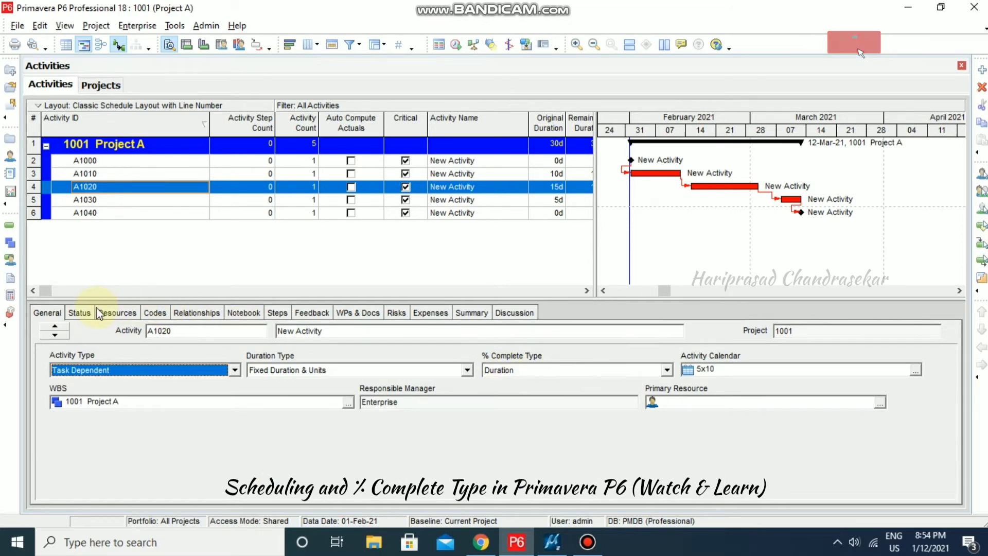
Step: Reset A1020 to not started and change its % Complete Type to Physical
click(80, 313)
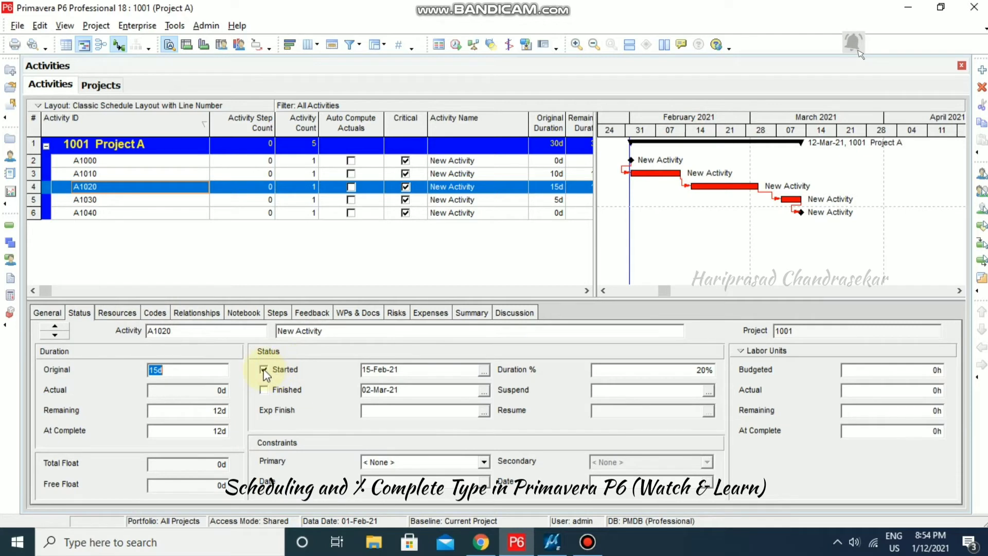
click(264, 370)
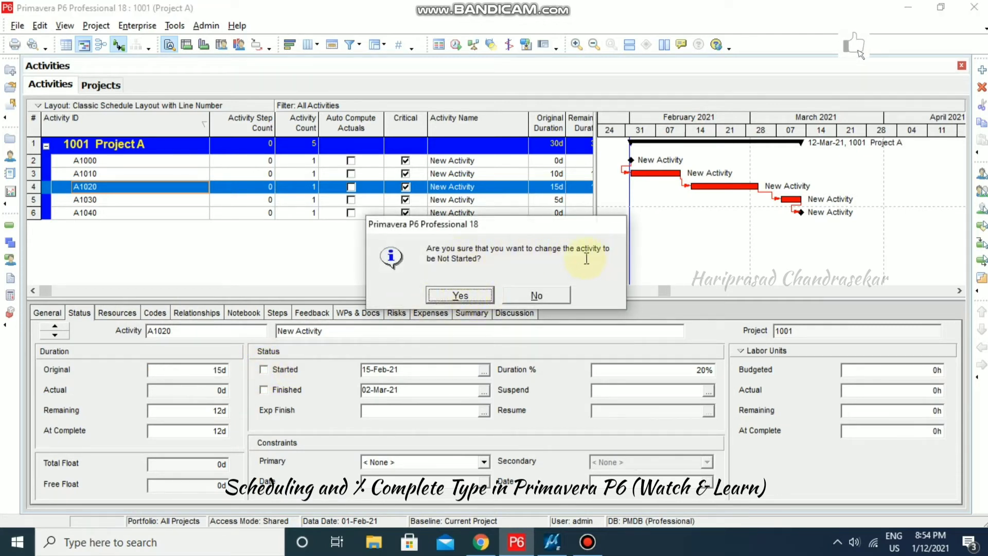
click(460, 296)
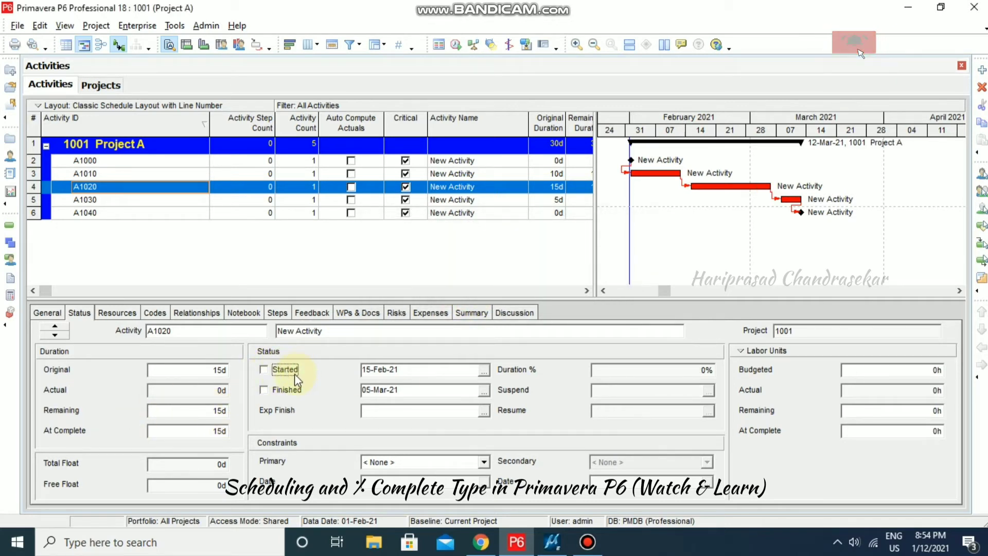
click(49, 313)
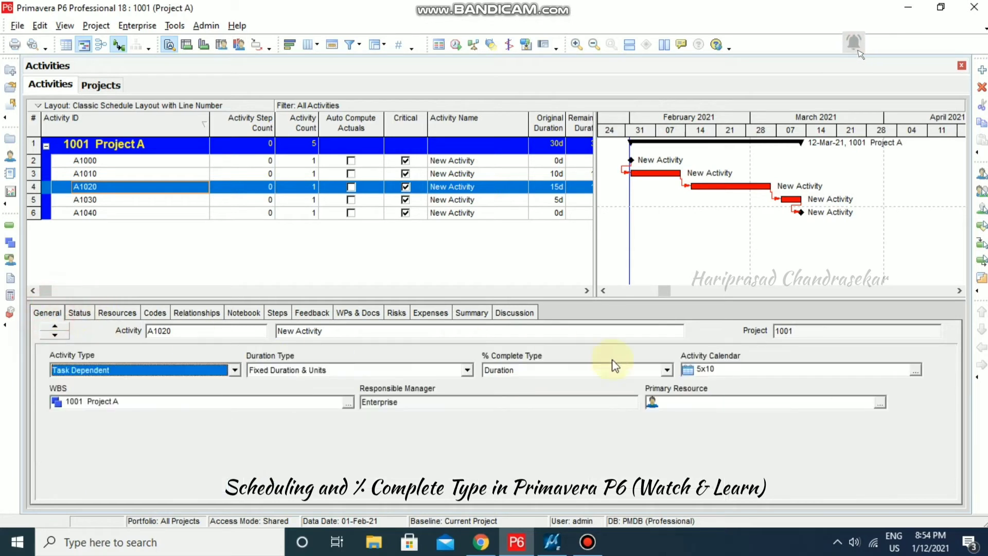
click(666, 373)
click(573, 391)
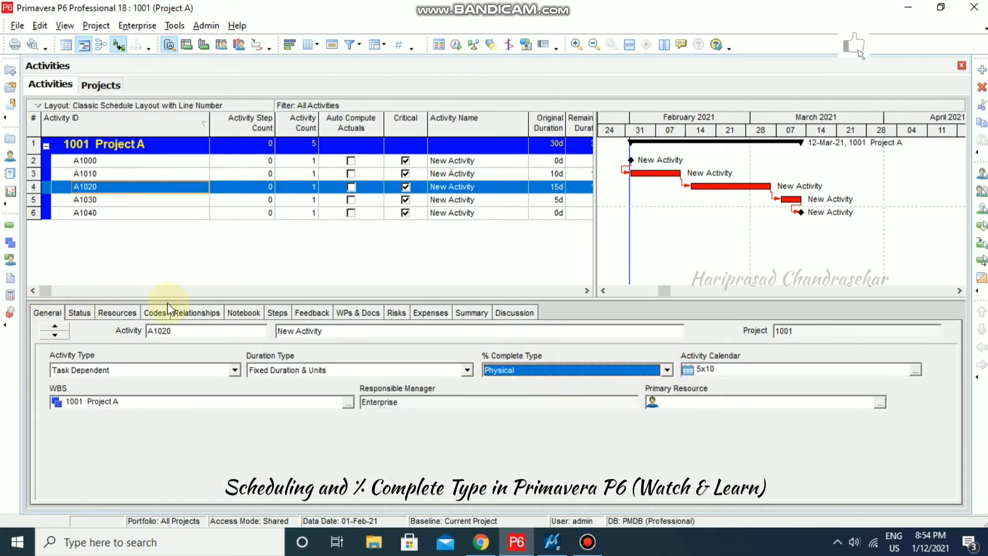
Step: Mark A1020 started at 20% physical complete and select its remaining duration
click(80, 313)
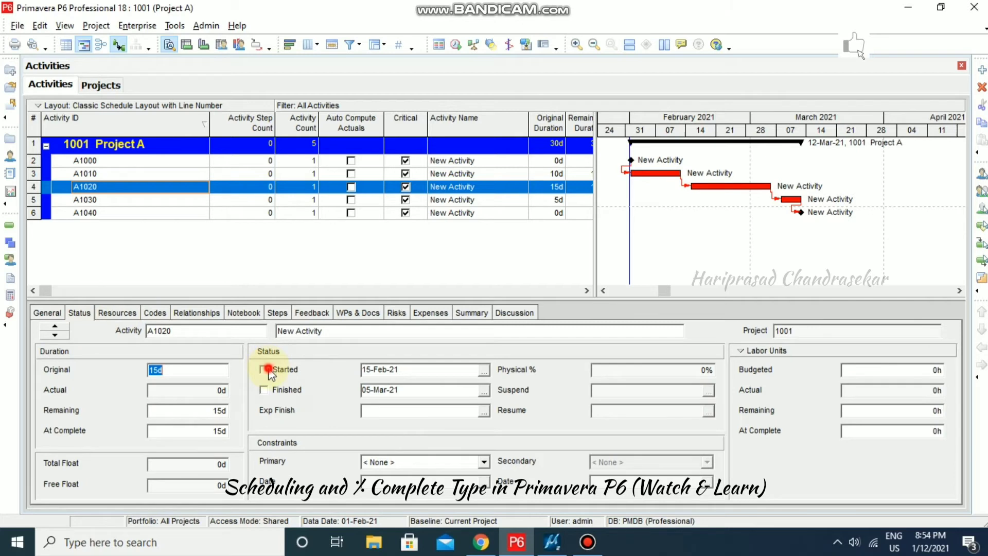
click(707, 370)
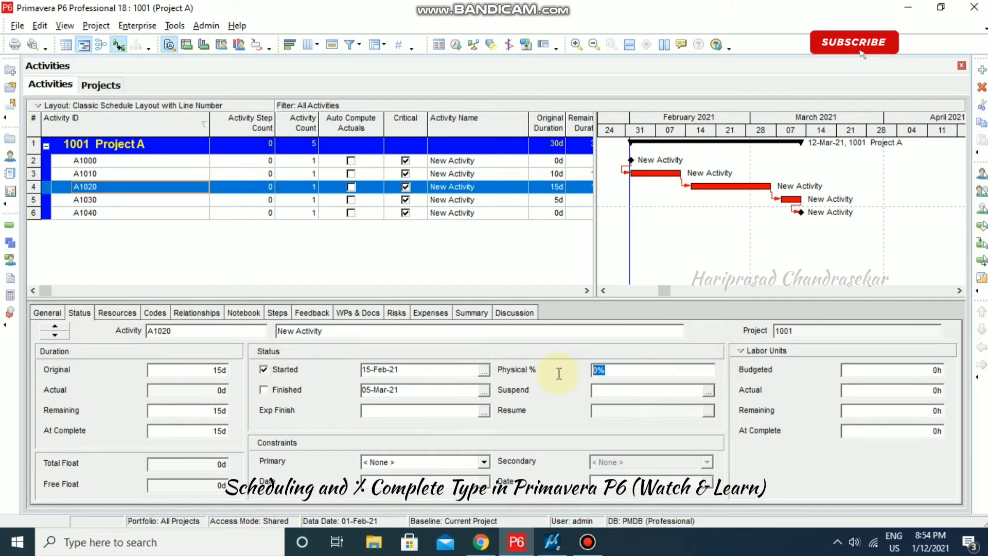
text(20)
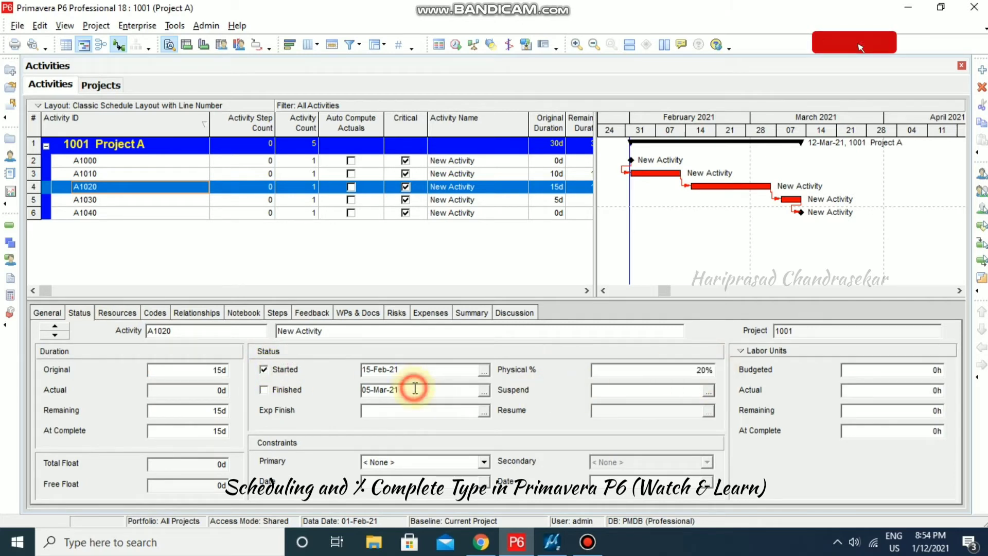
click(260, 423)
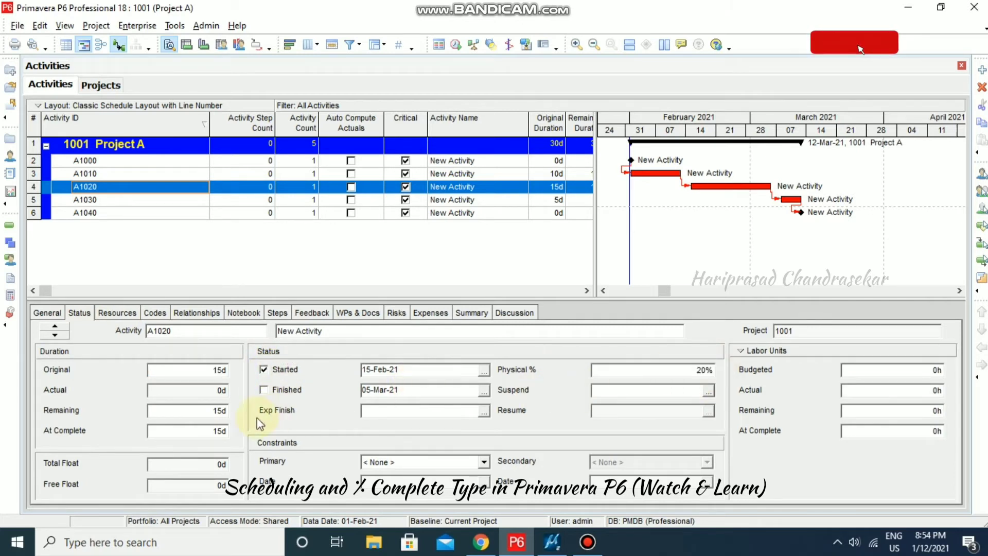
click(229, 410)
drag(220, 410, 132, 412)
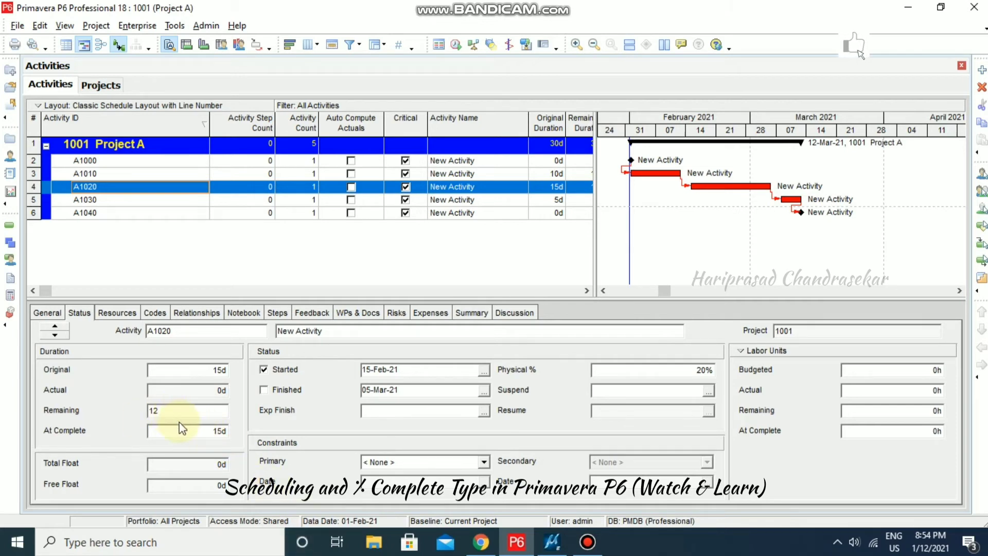
Step: Set A1020's remaining duration to 14d, then reset it to not started
drag(184, 411, 118, 410)
text(14)
click(200, 431)
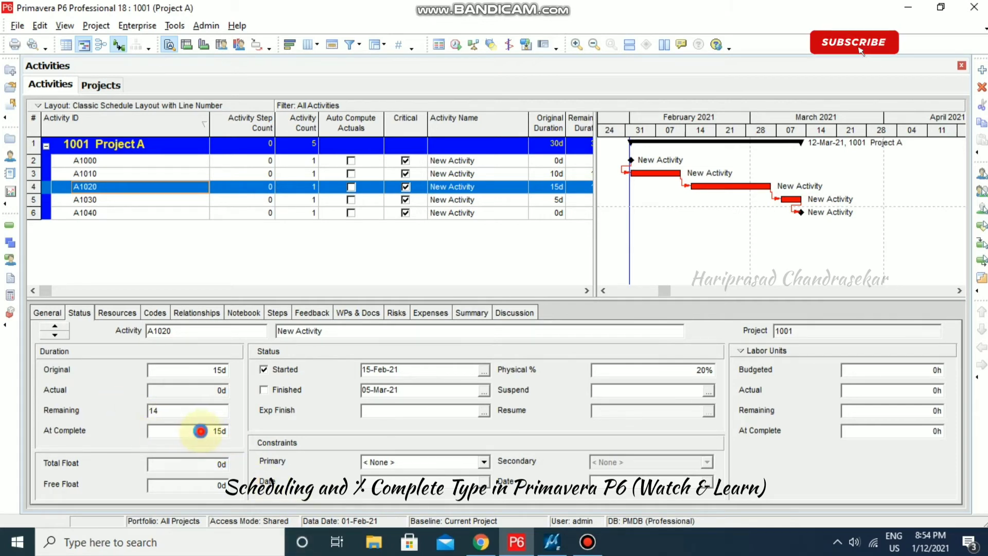
click(207, 413)
click(208, 430)
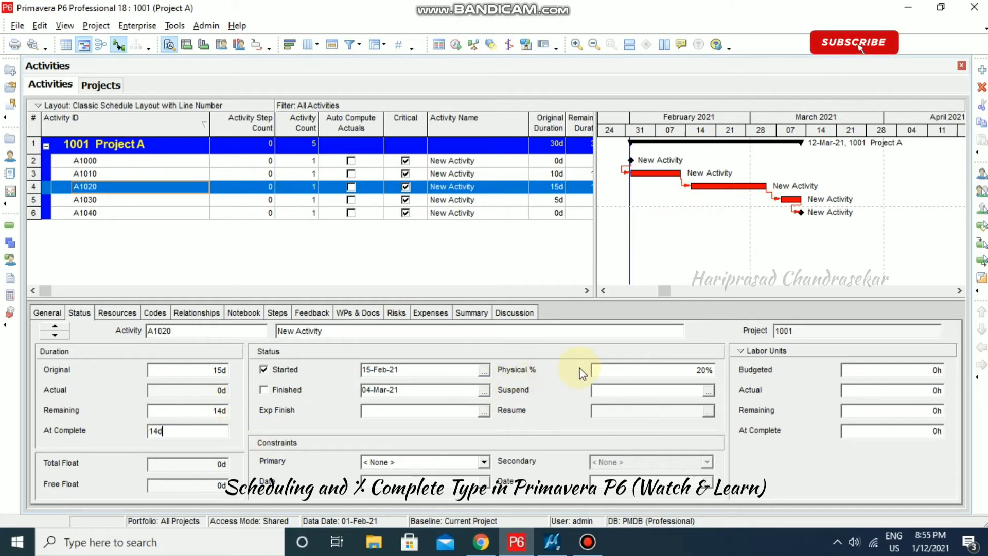
click(269, 371)
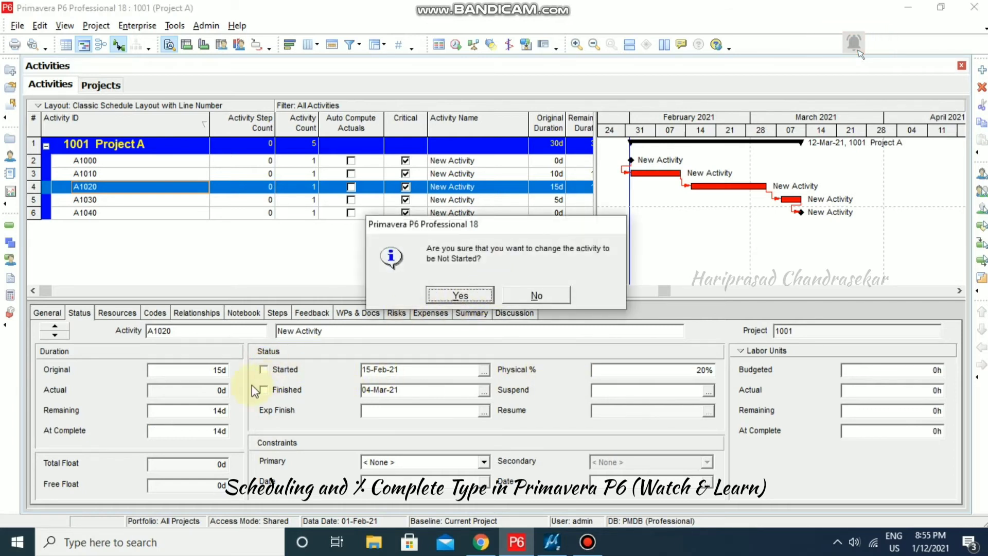
click(460, 295)
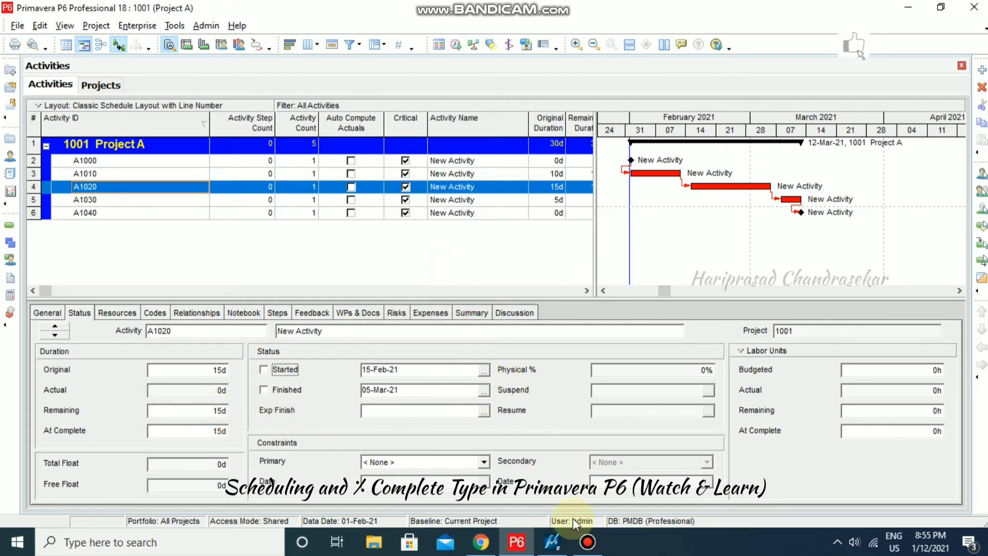
Step: Switch A1020's % Complete Type from Physical to Units and check its 0% Units progress
click(588, 541)
click(588, 542)
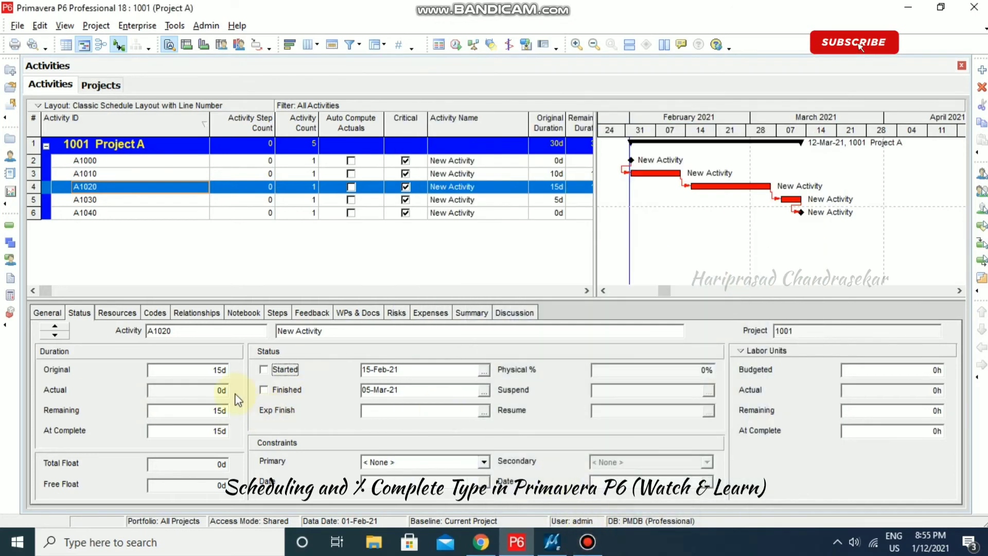
click(47, 312)
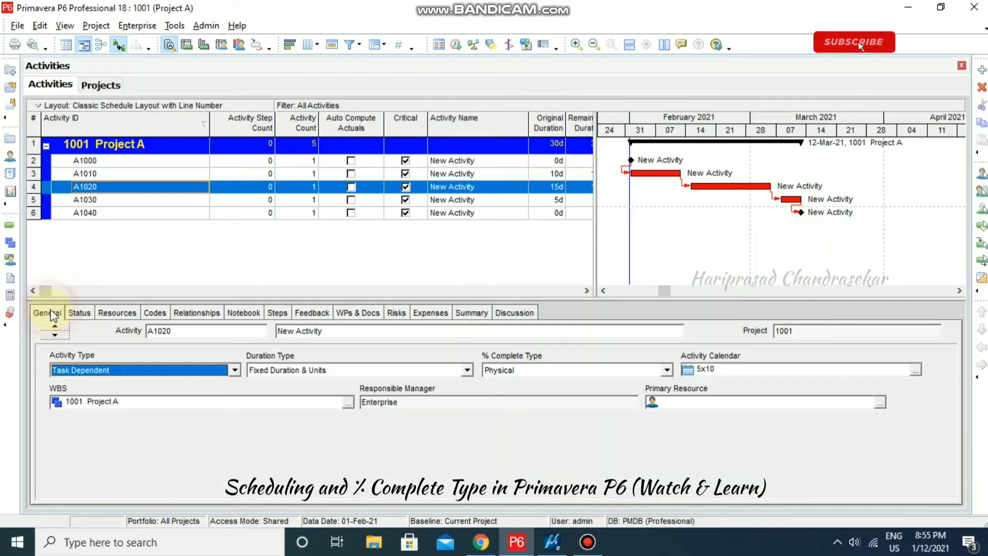
click(667, 370)
click(591, 399)
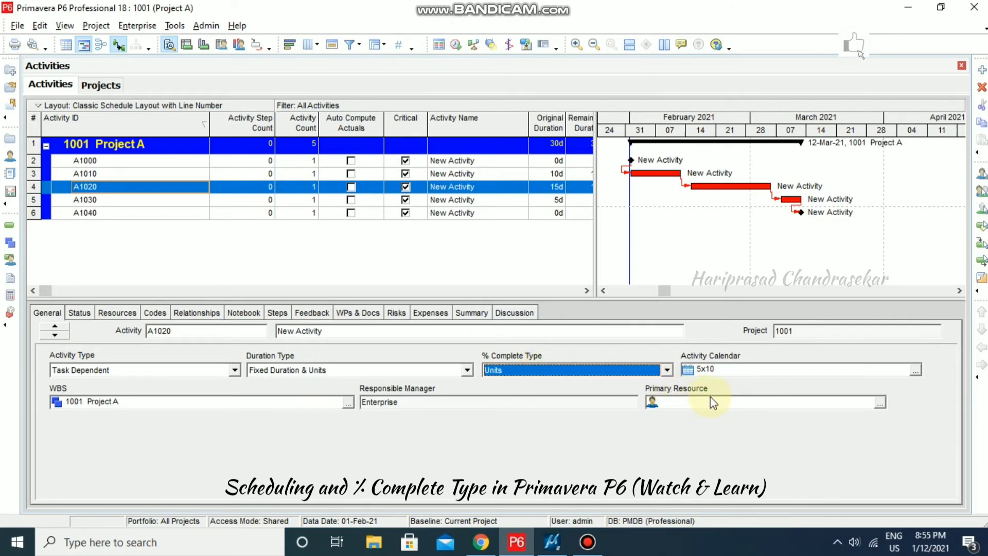
click(79, 313)
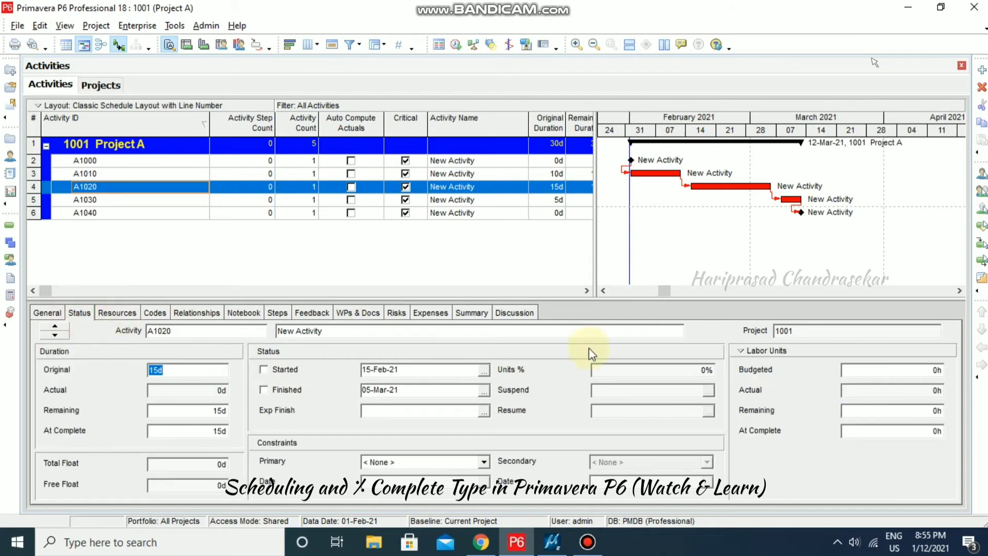
click(592, 369)
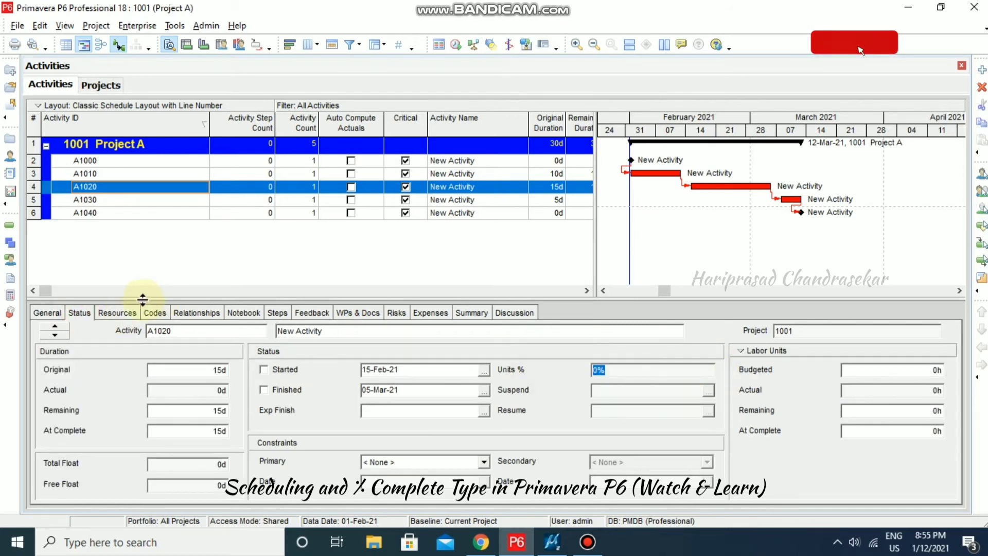
click(48, 312)
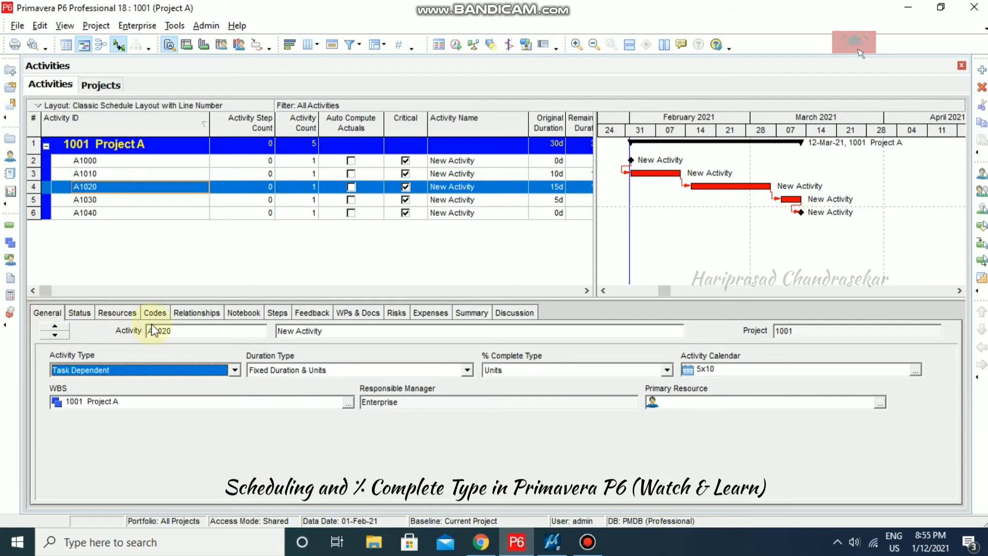
Step: Assign A2 Person from the IT group as A1020's primary resource
click(880, 404)
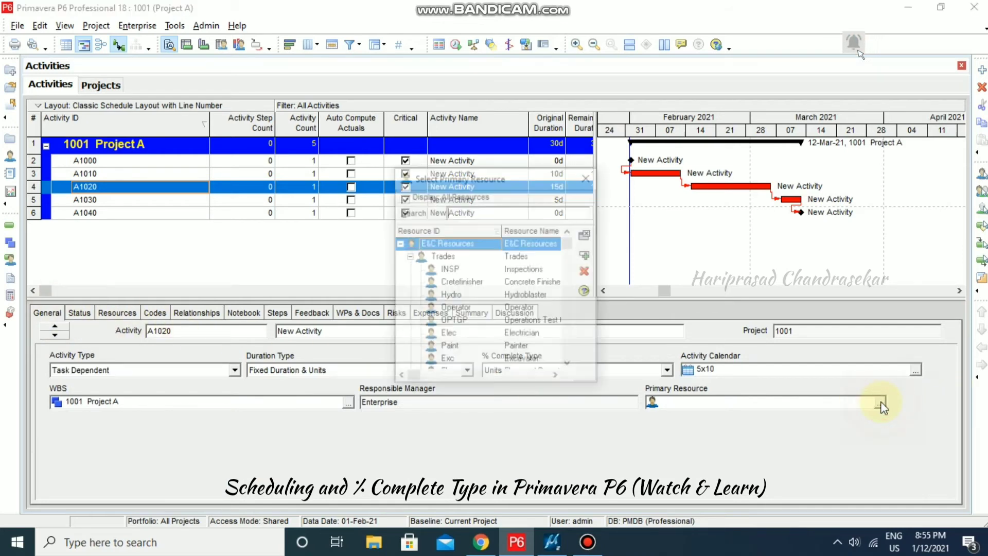
click(399, 244)
click(402, 257)
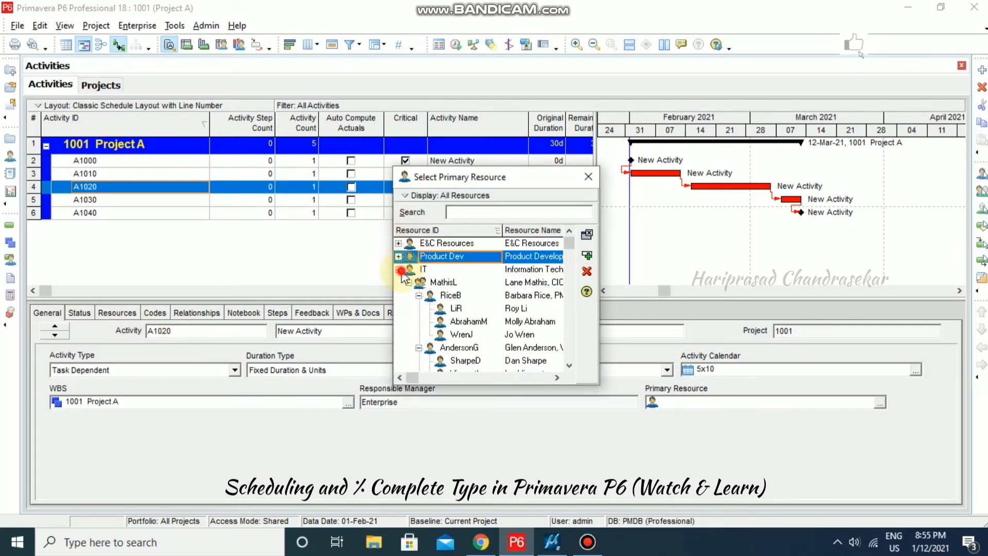
click(398, 256)
click(399, 269)
double_click(476, 321)
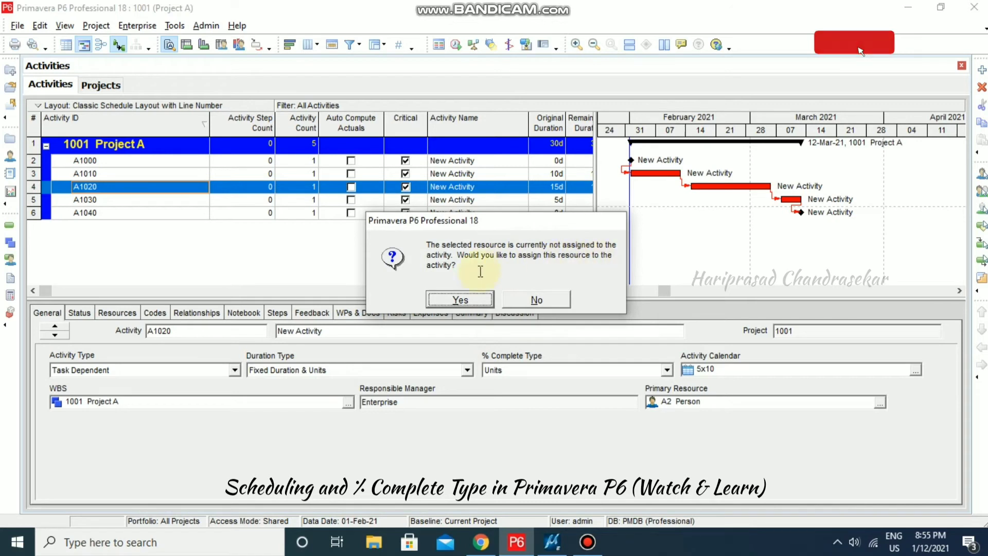
click(460, 298)
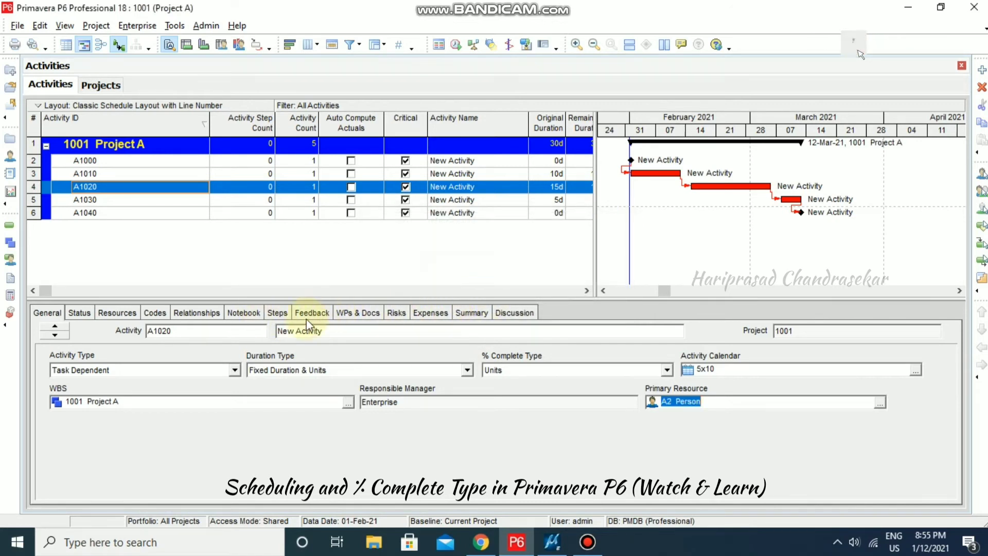
Step: Review A1020's resource assignments, then show its status with 150h budgeted labor units
click(126, 314)
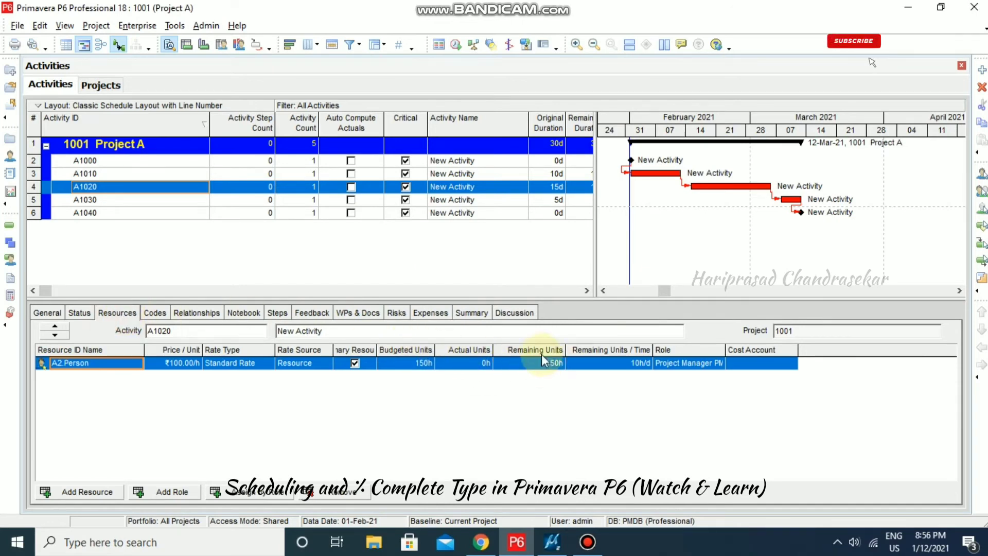
click(594, 552)
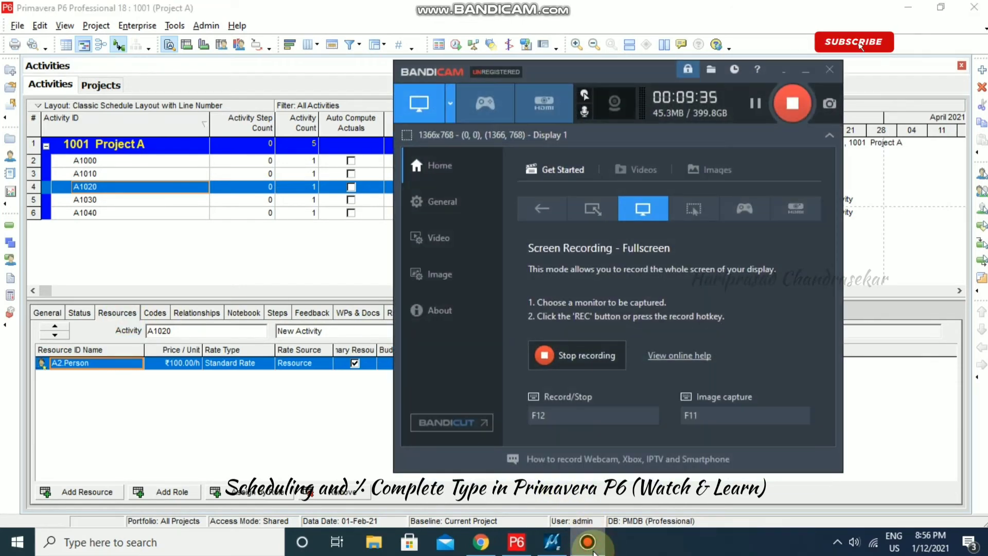
click(594, 552)
click(594, 552)
click(792, 103)
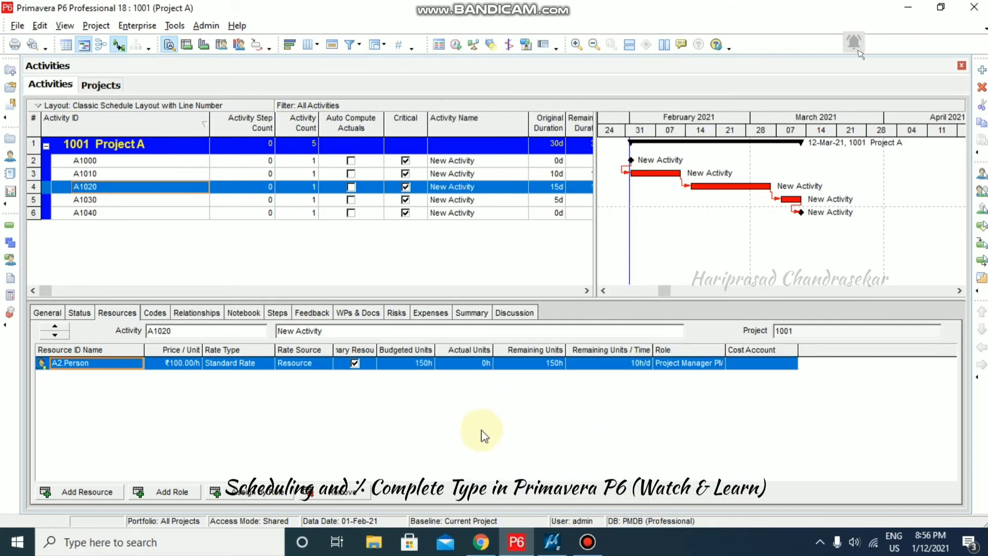
click(46, 314)
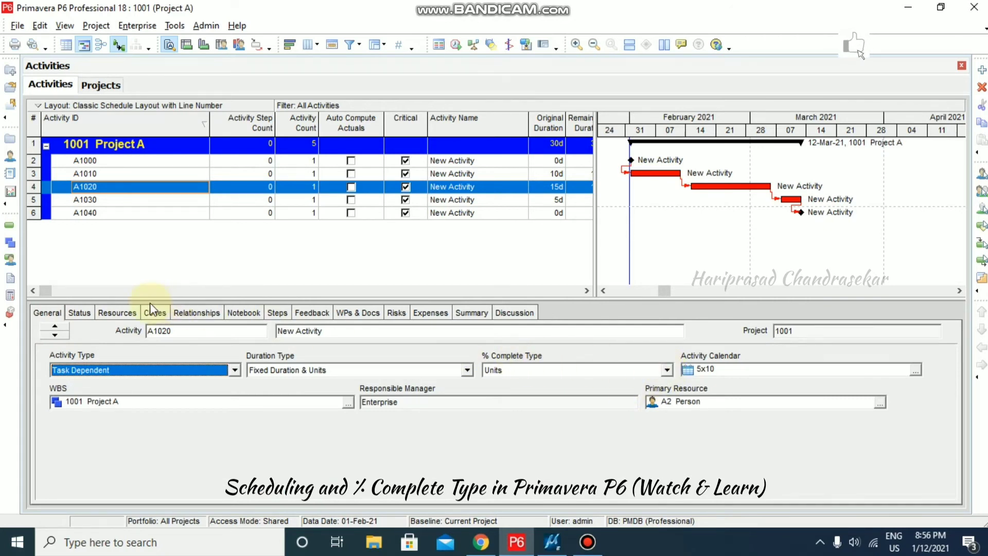
click(93, 312)
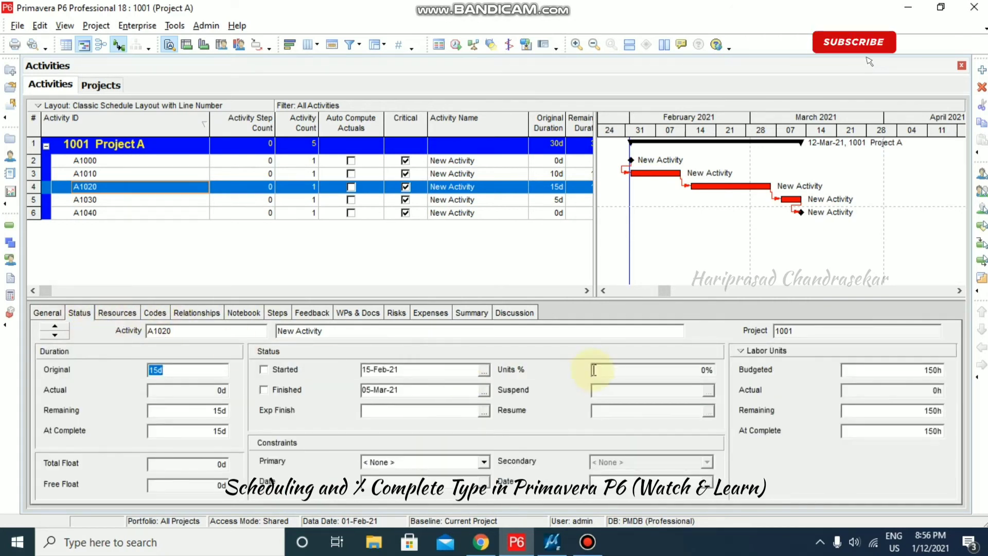
click(270, 369)
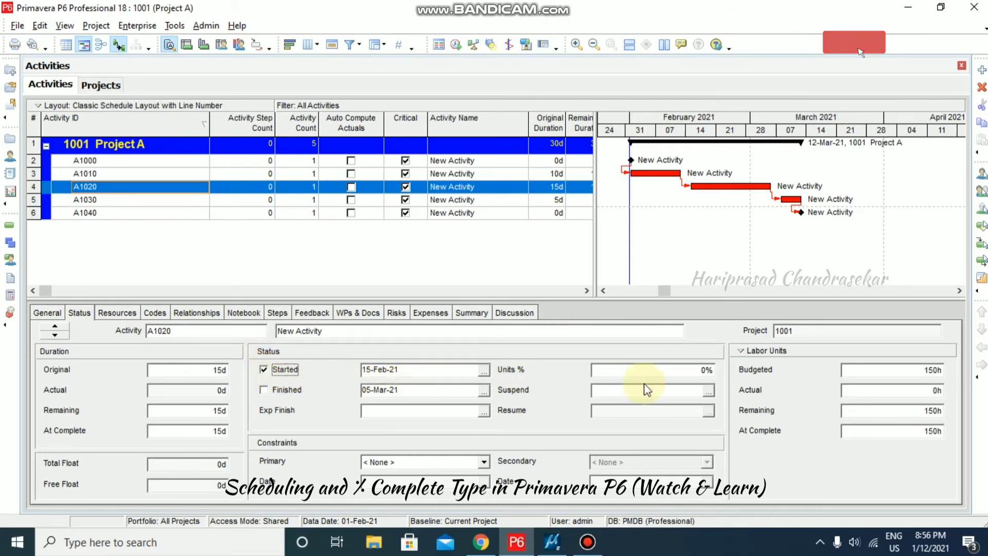
click(710, 370)
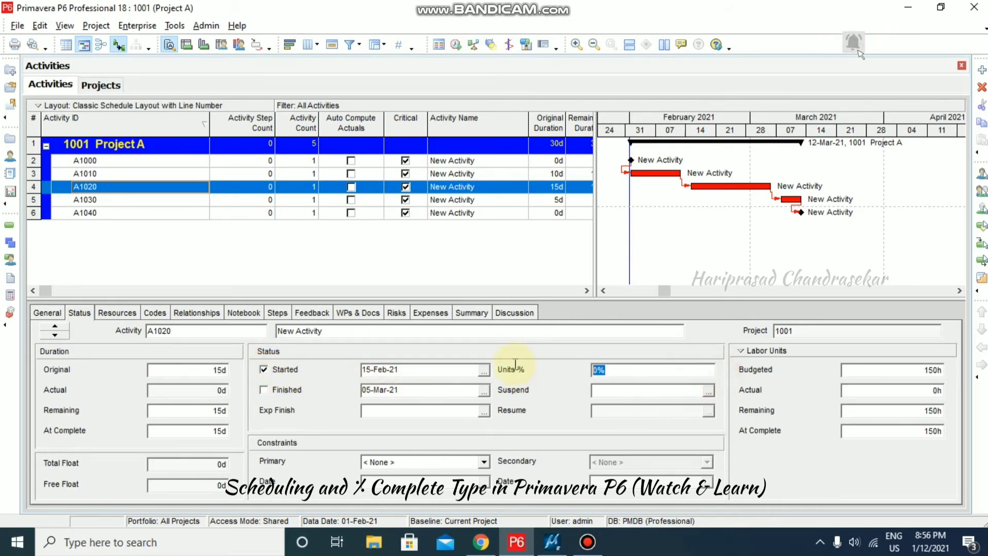
text(20)
click(453, 390)
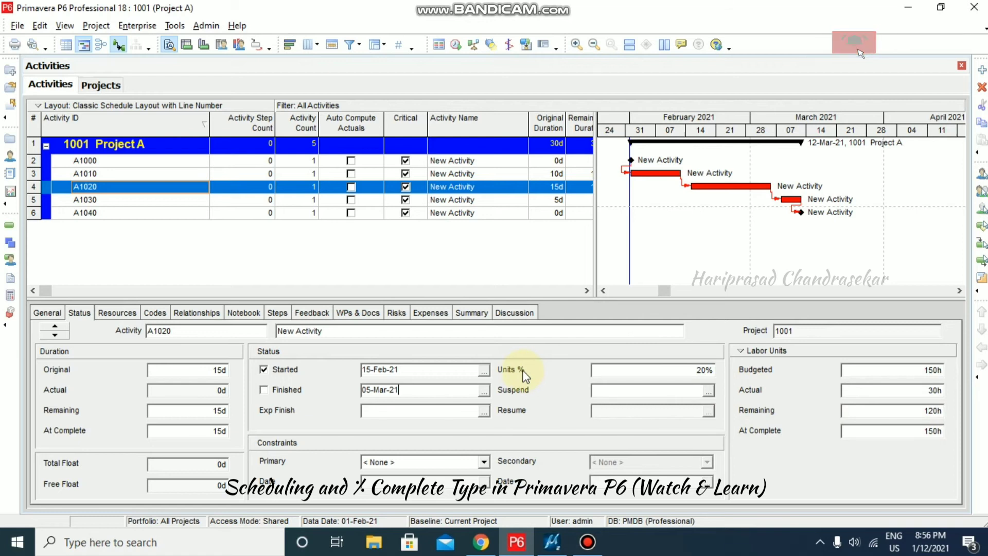
click(273, 368)
click(501, 297)
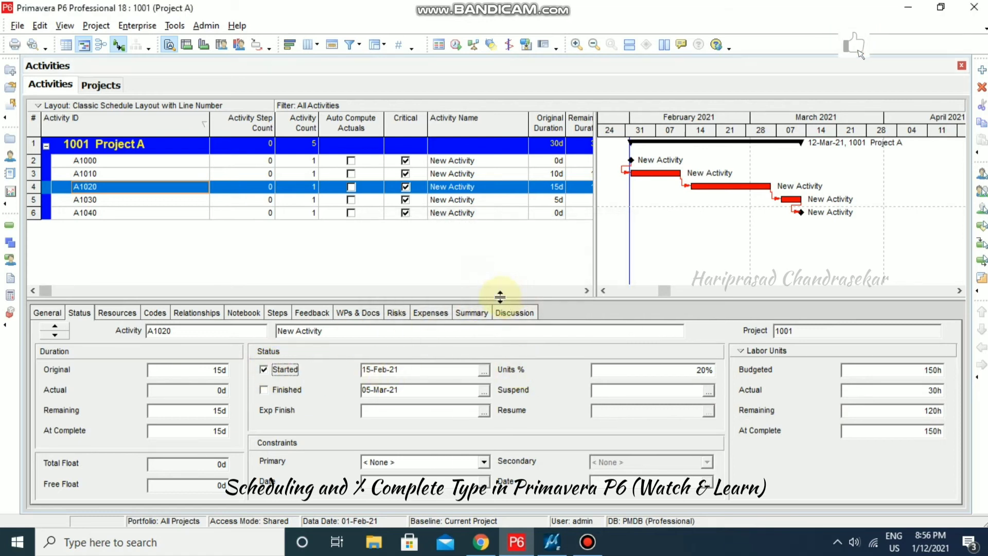
click(711, 372)
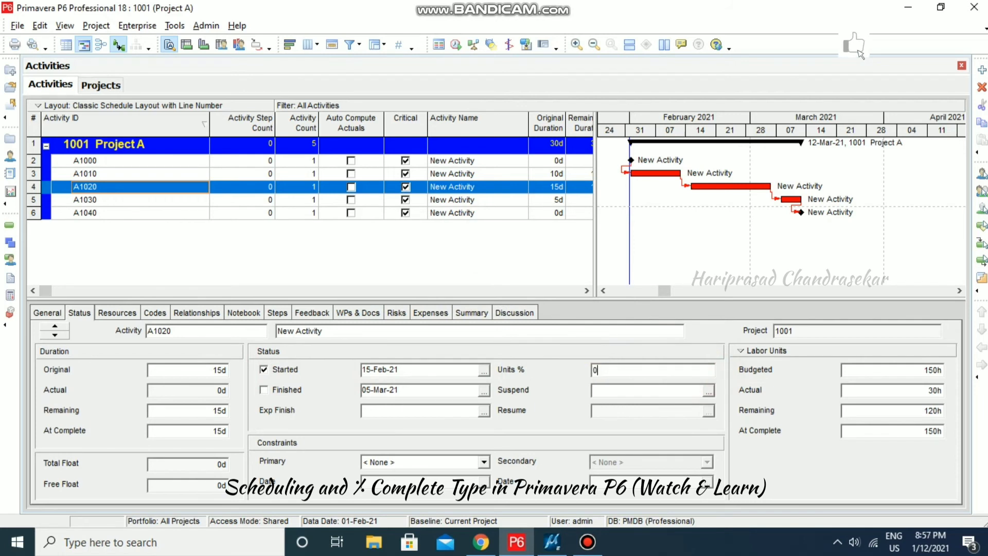
text(0)
click(271, 365)
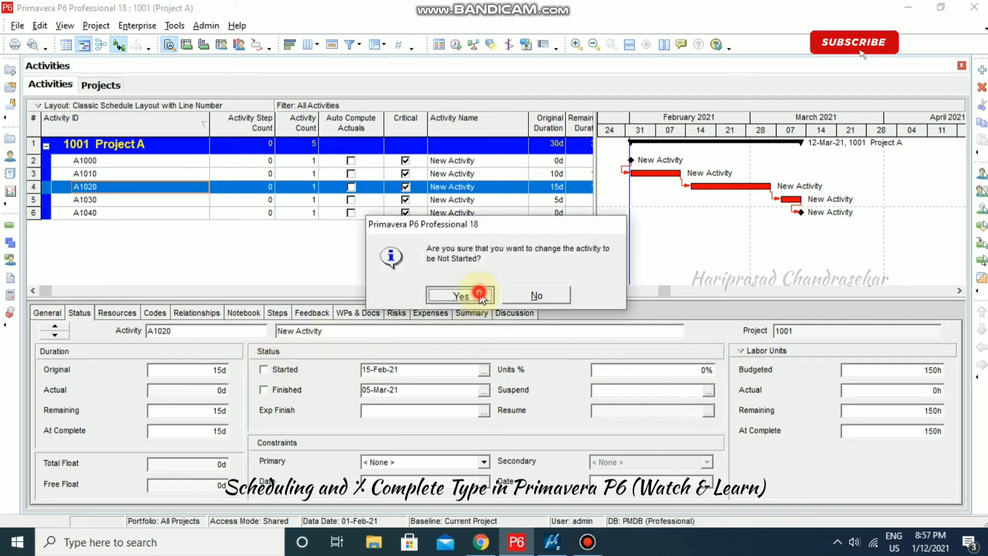
click(474, 291)
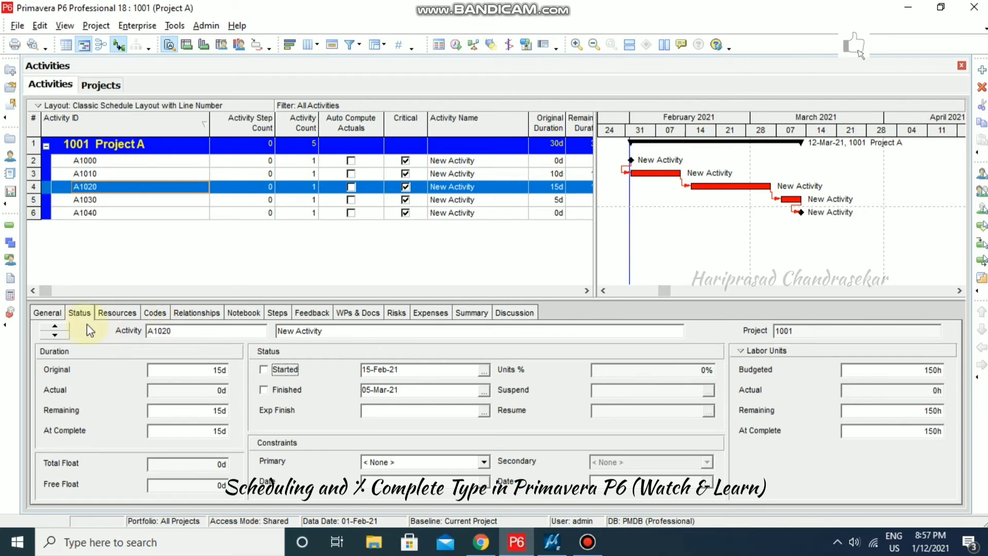
Step: Change A1020's % Complete Type from Units, trying Physical before settling on Duration
click(47, 313)
click(666, 369)
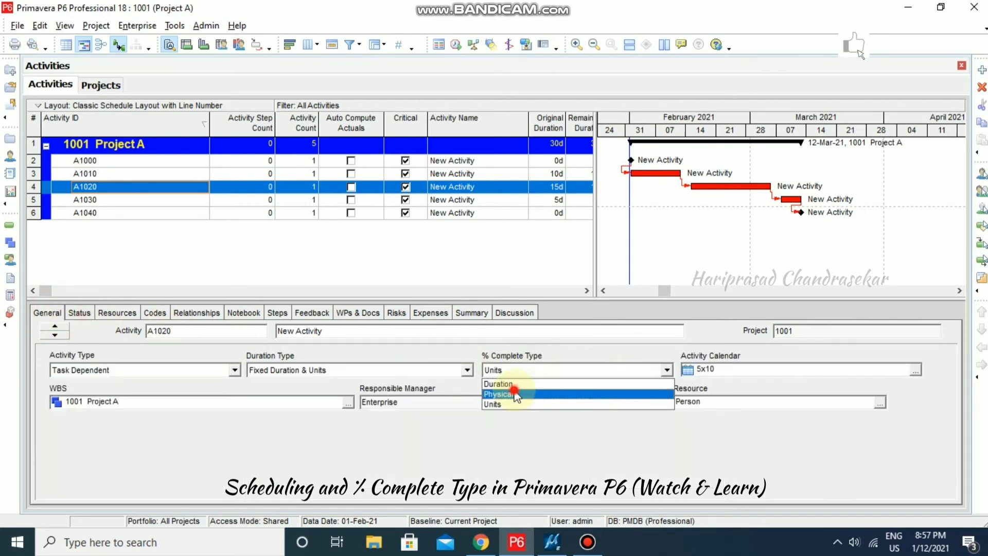
click(515, 394)
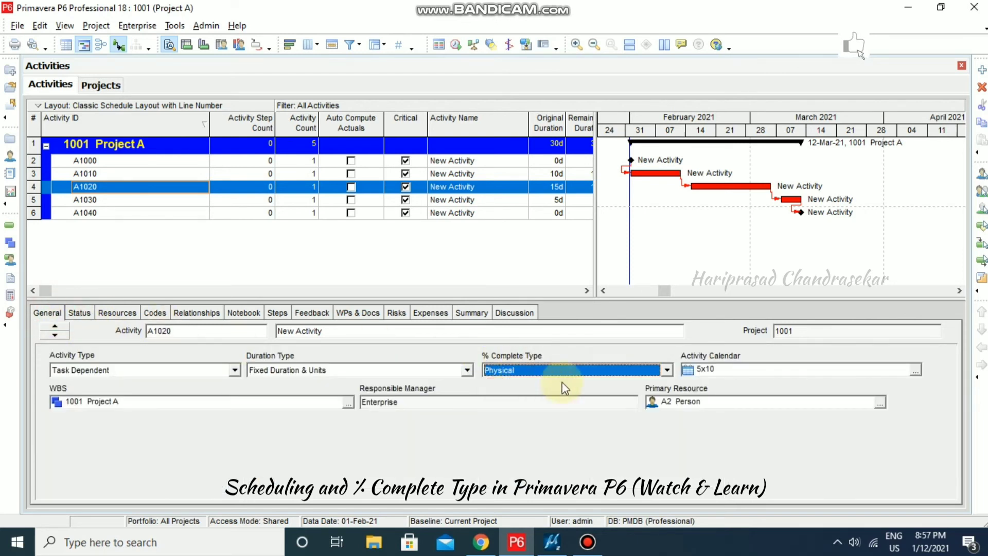
click(667, 372)
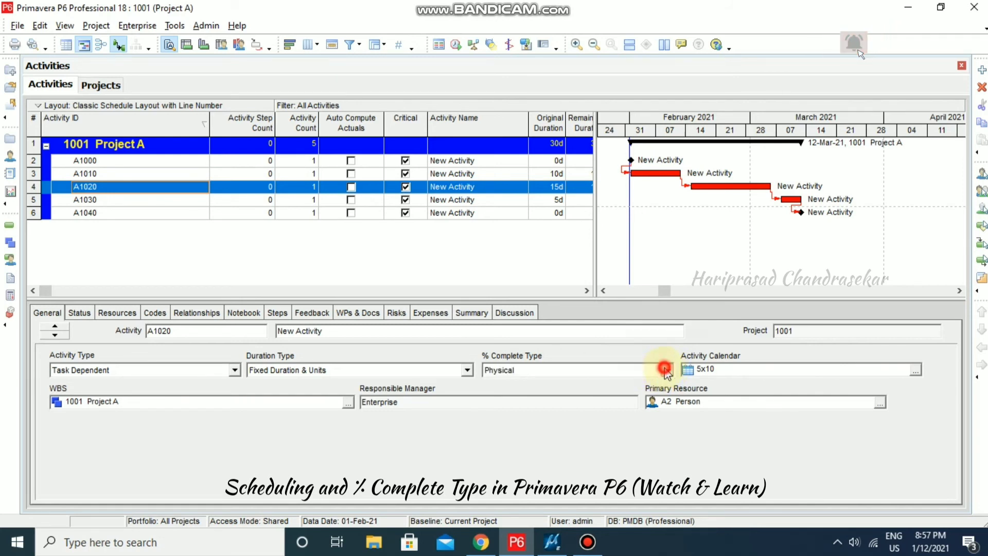
click(526, 384)
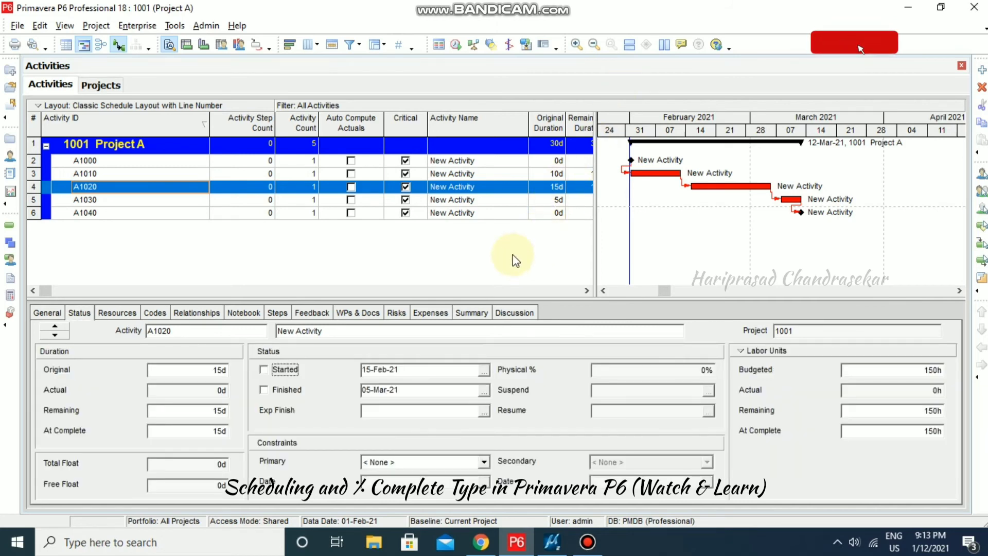
Step: Open the Schedule dialog and view the scheduling log for project 1001
click(458, 46)
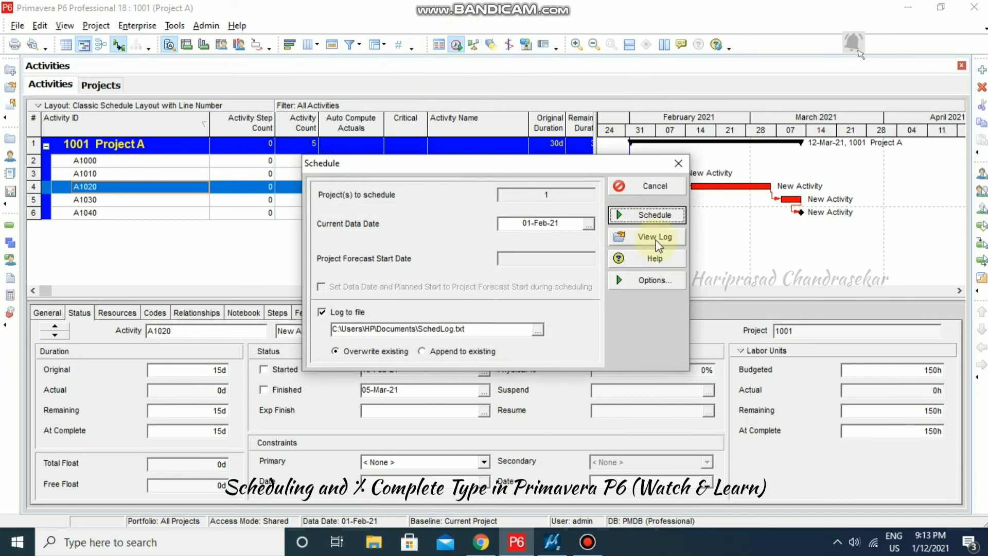
click(658, 240)
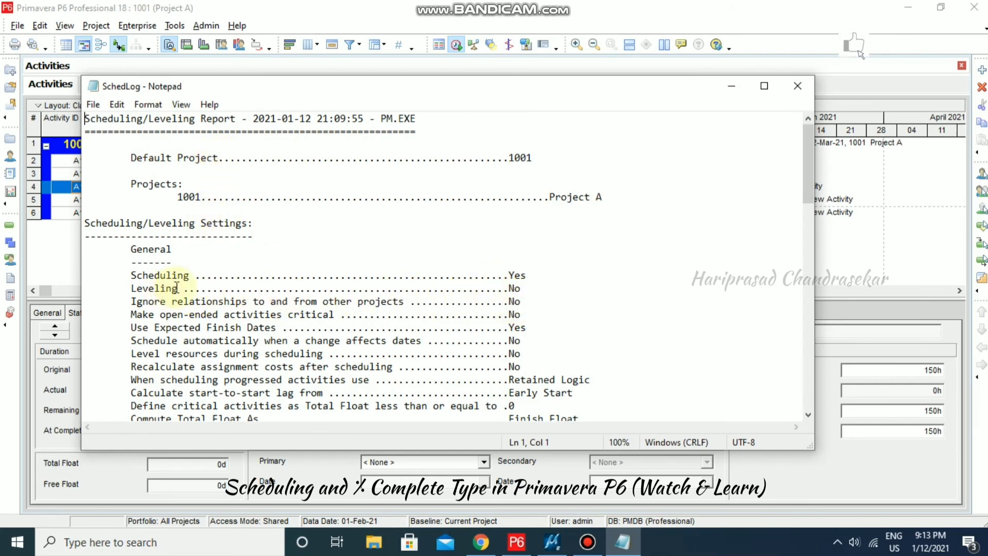
Step: Scroll through SchedLog.txt in Notepad to read the scheduling report
scroll(183, 288, down, 4)
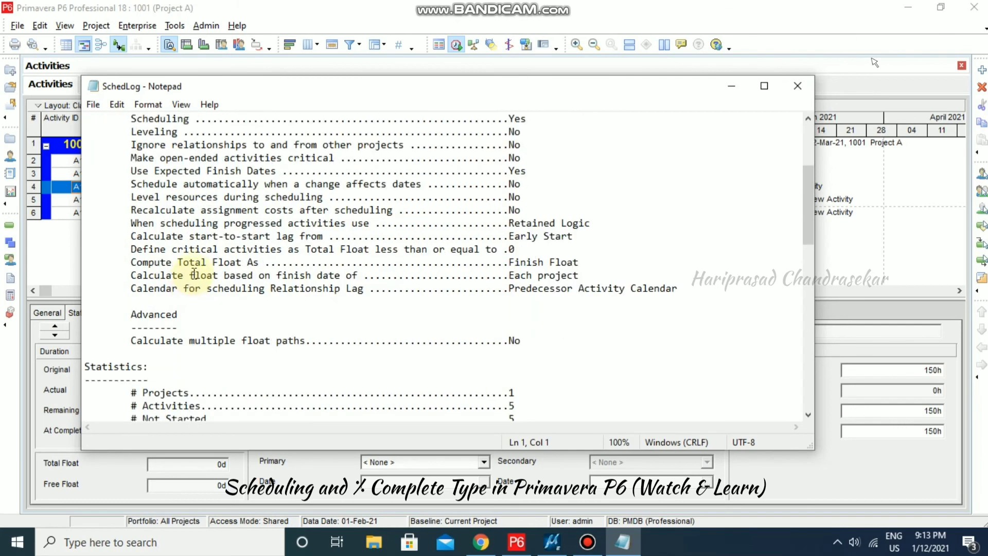
scroll(194, 274, down, 2)
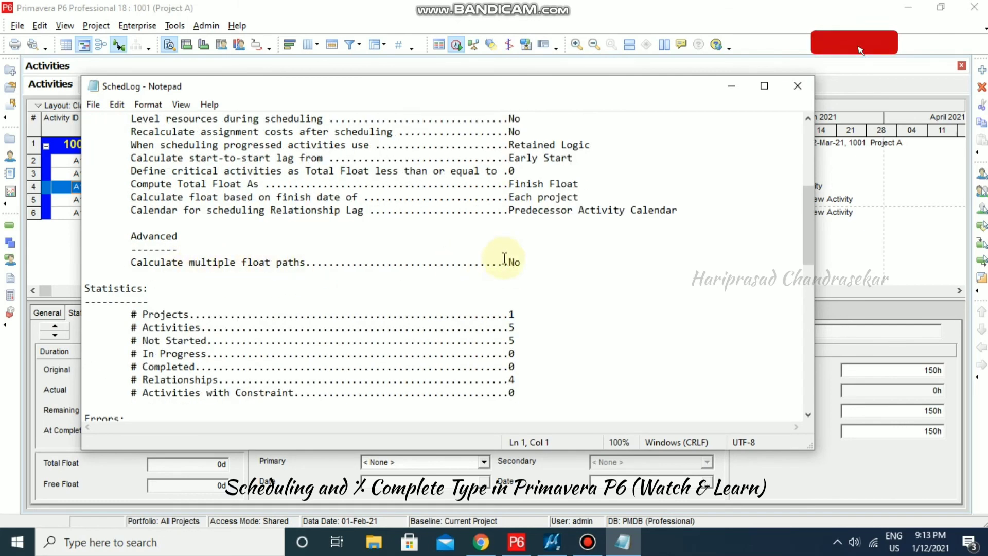
scroll(249, 242, down, 3)
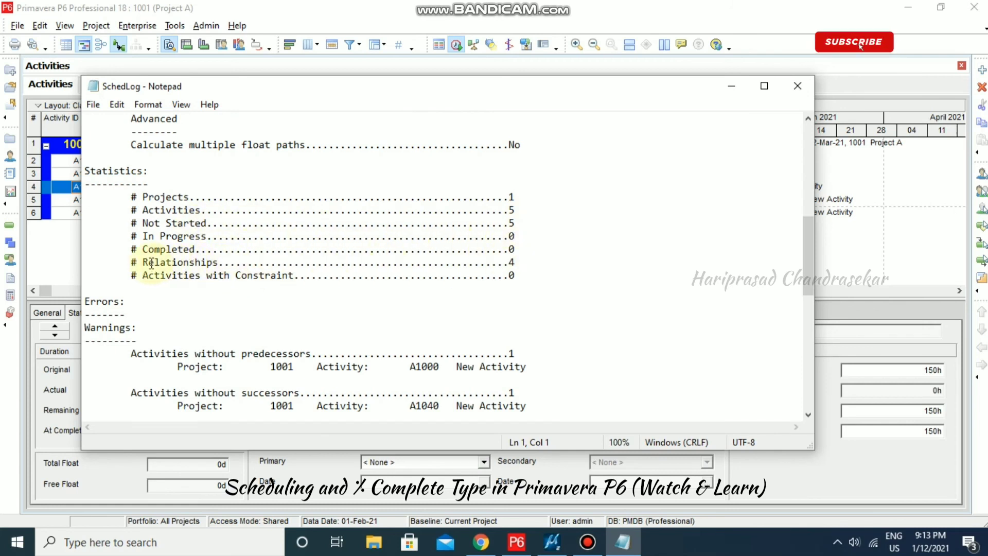
scroll(381, 268, down, 2)
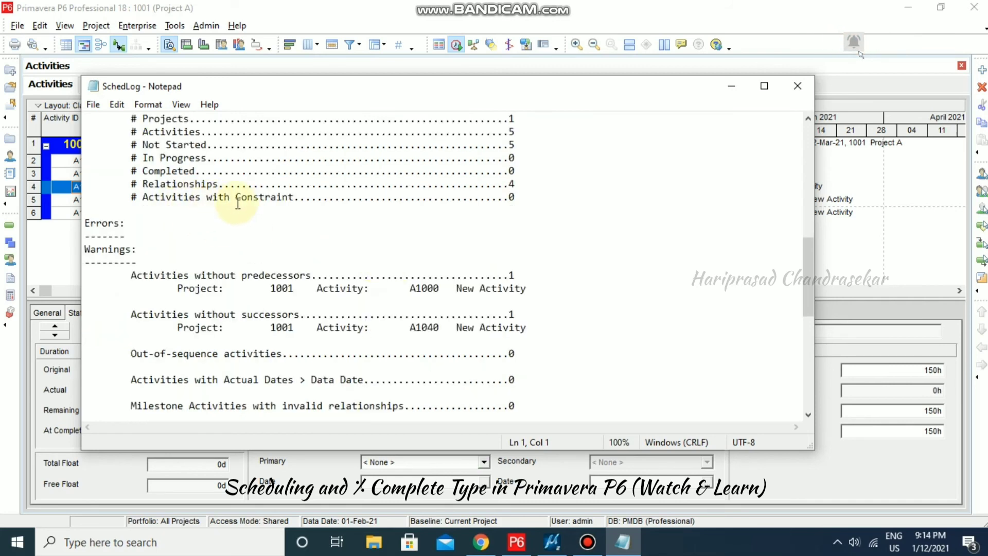
scroll(234, 205, down, 1)
scroll(238, 207, down, 2)
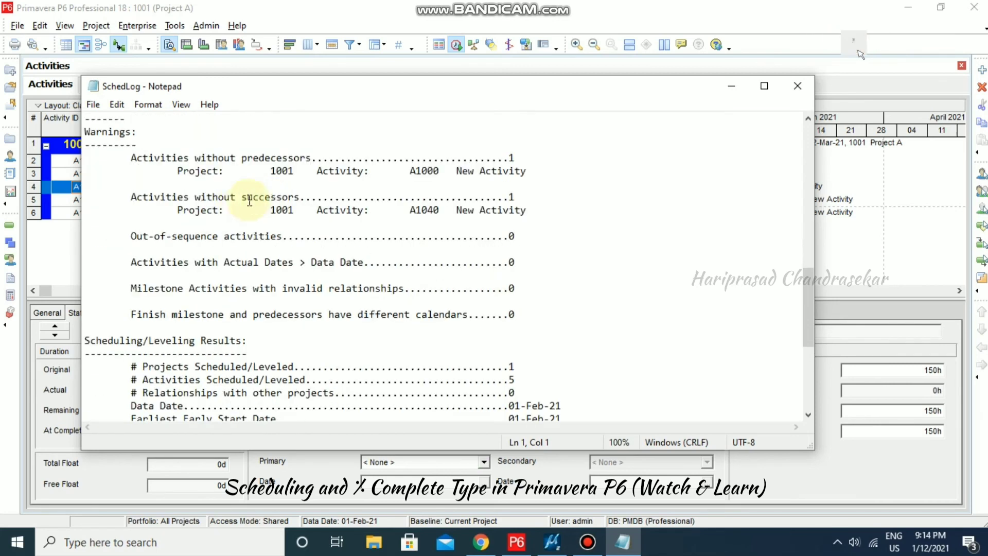
scroll(197, 159, up, 1)
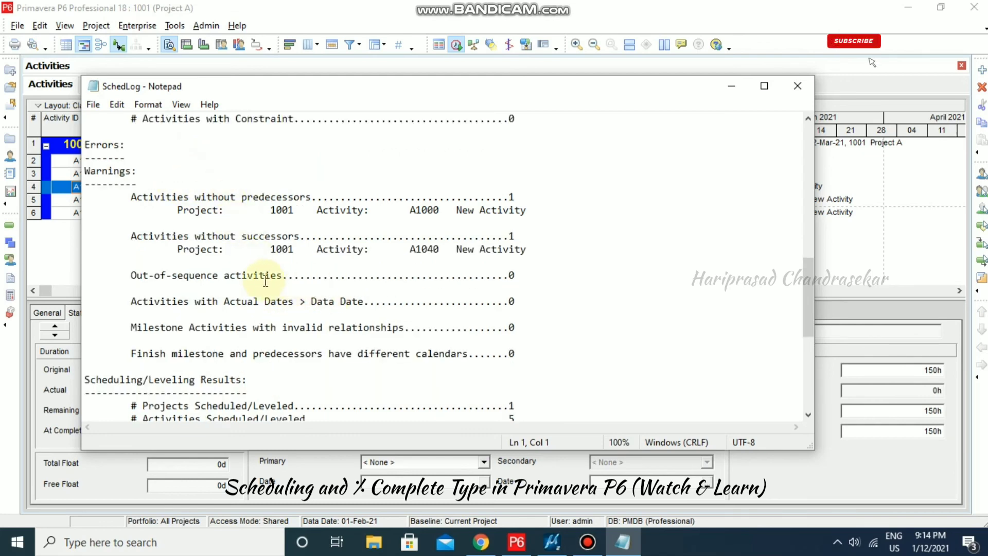
scroll(258, 319, down, 4)
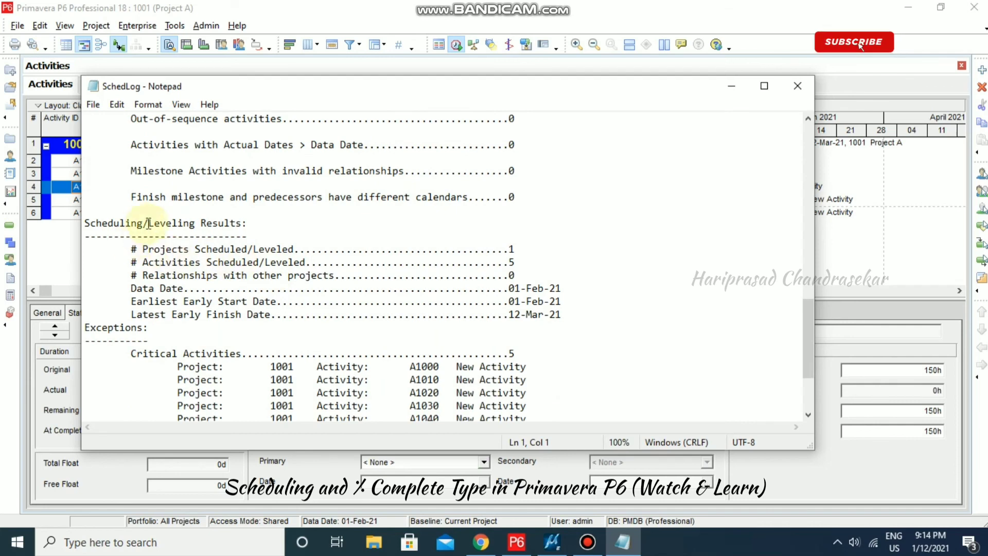
scroll(203, 288, down, 1)
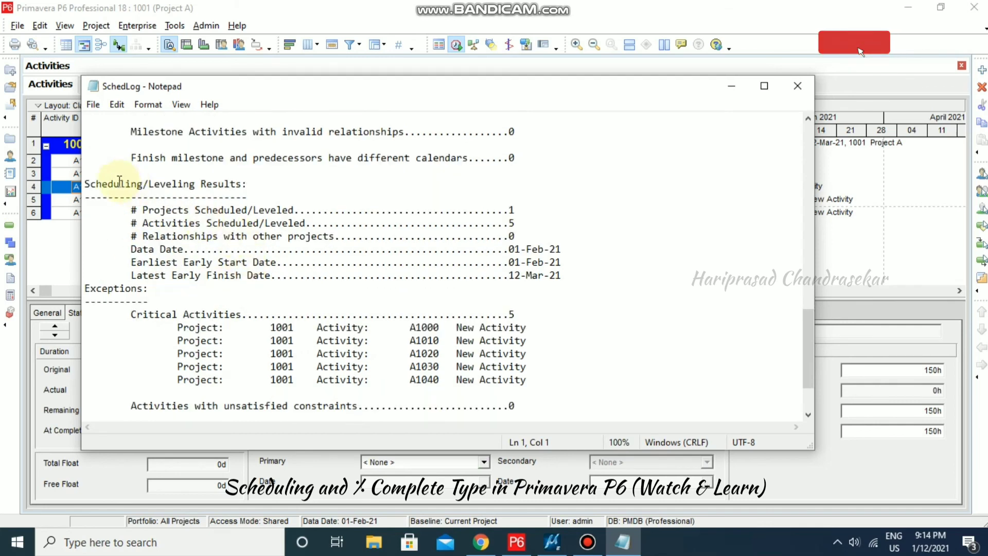
scroll(168, 250, down, 2)
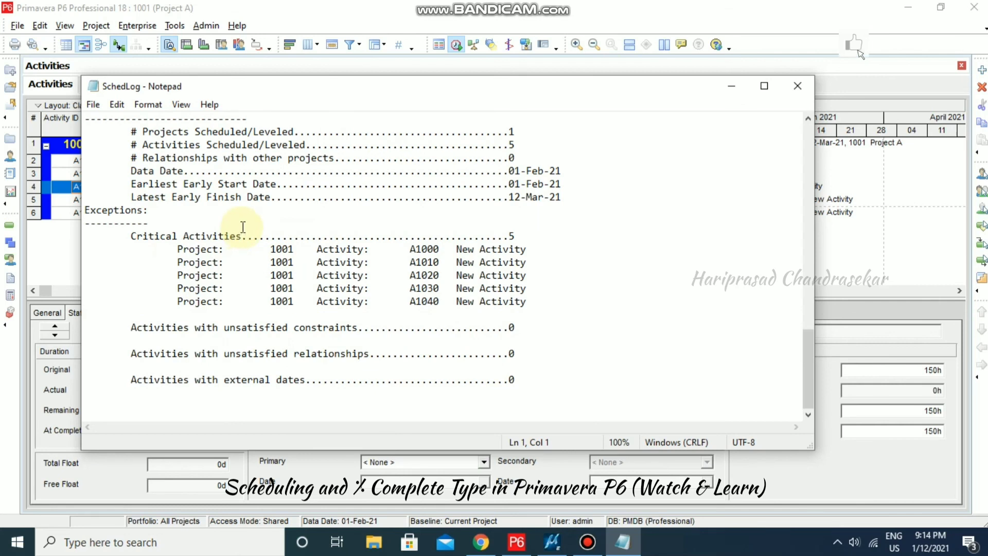
scroll(243, 228, up, 1)
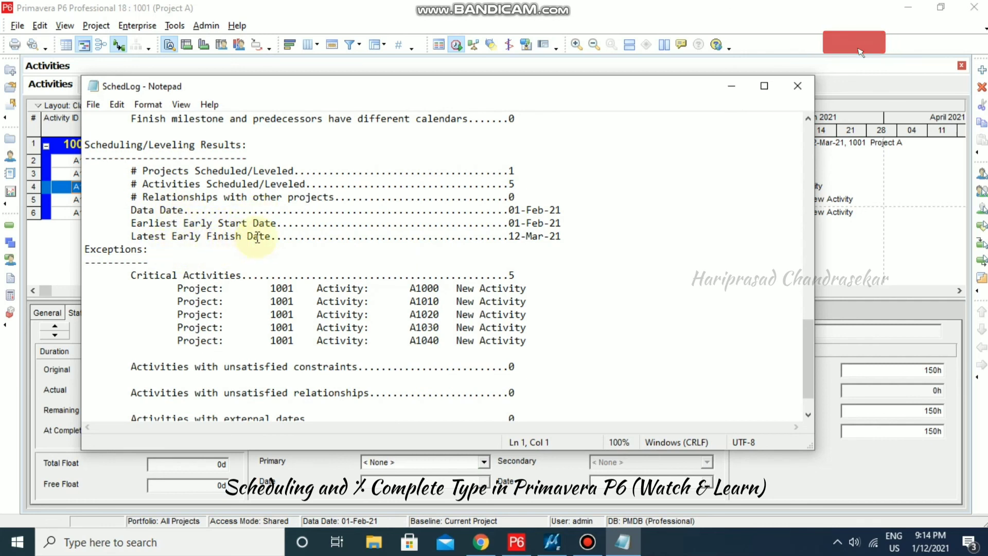
scroll(490, 231, down, 1)
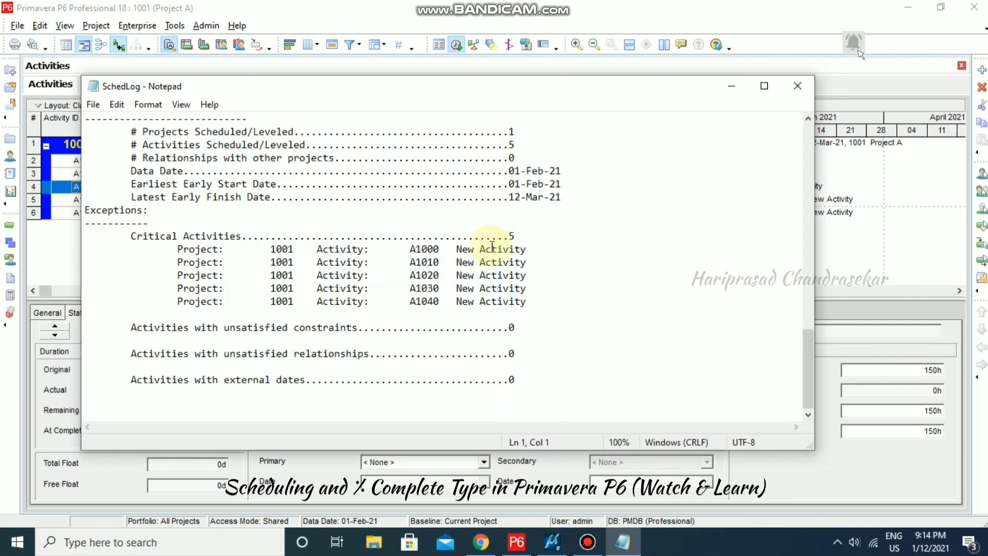
Step: Close the log without saving and schedule Project A
click(93, 108)
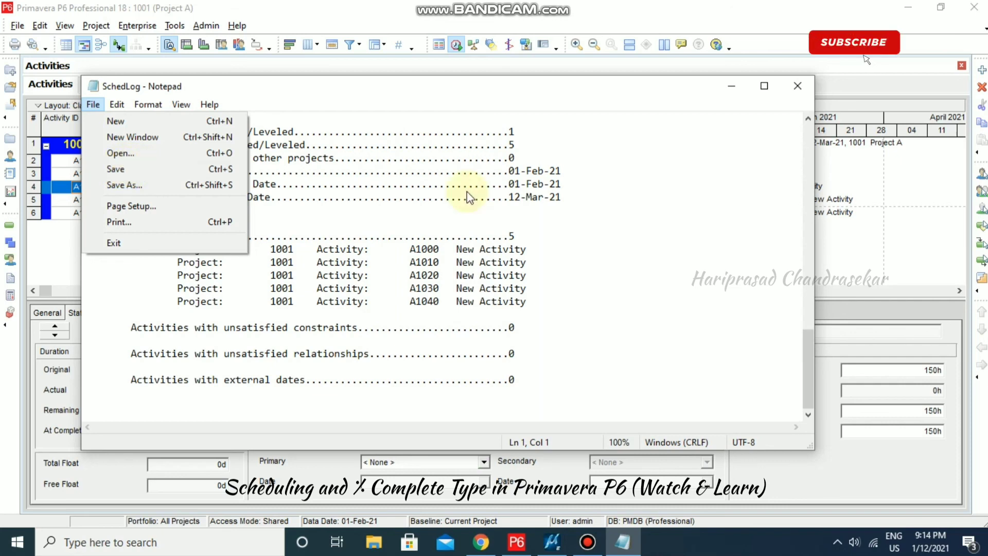
click(721, 170)
triple_click(721, 170)
click(800, 87)
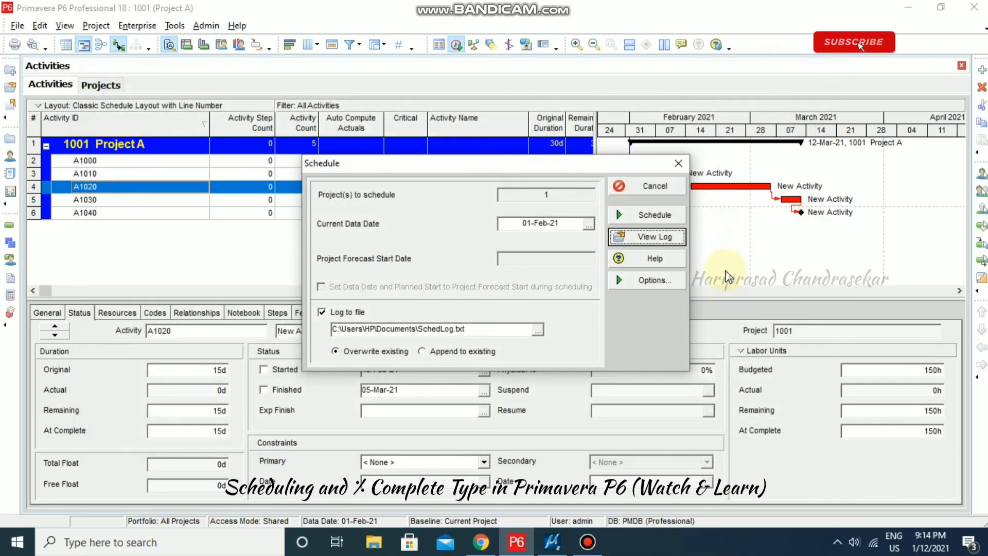
click(650, 214)
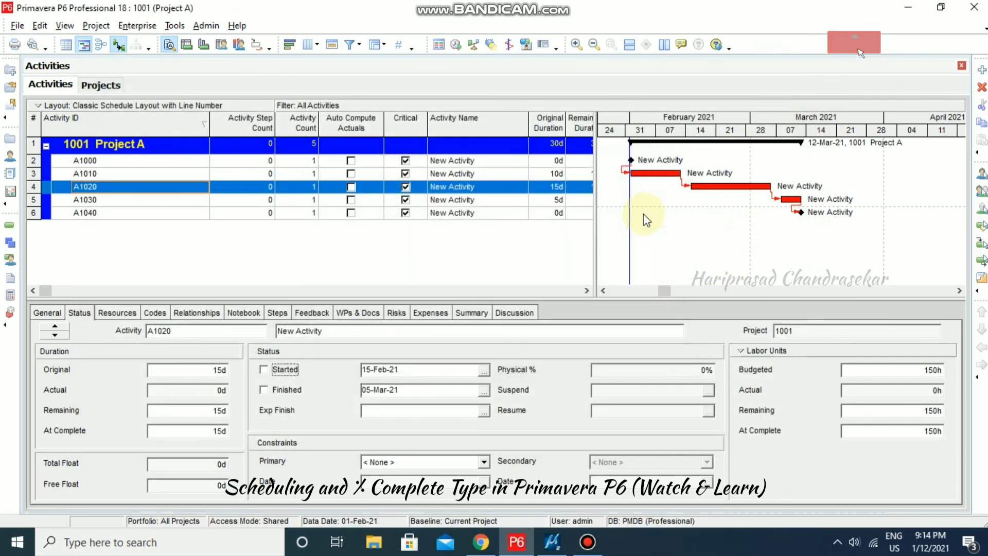